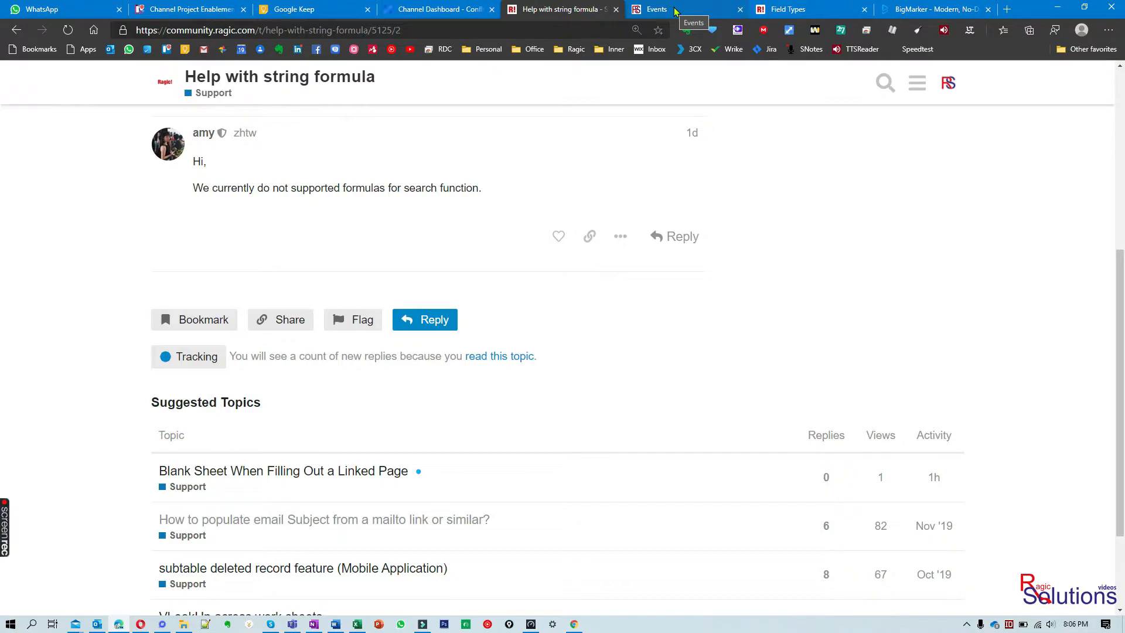
Switch to the Events sheet and open the Ragic Solutions Marketing Event record
{"action": "left_click", "coordinate": [676, 11]}
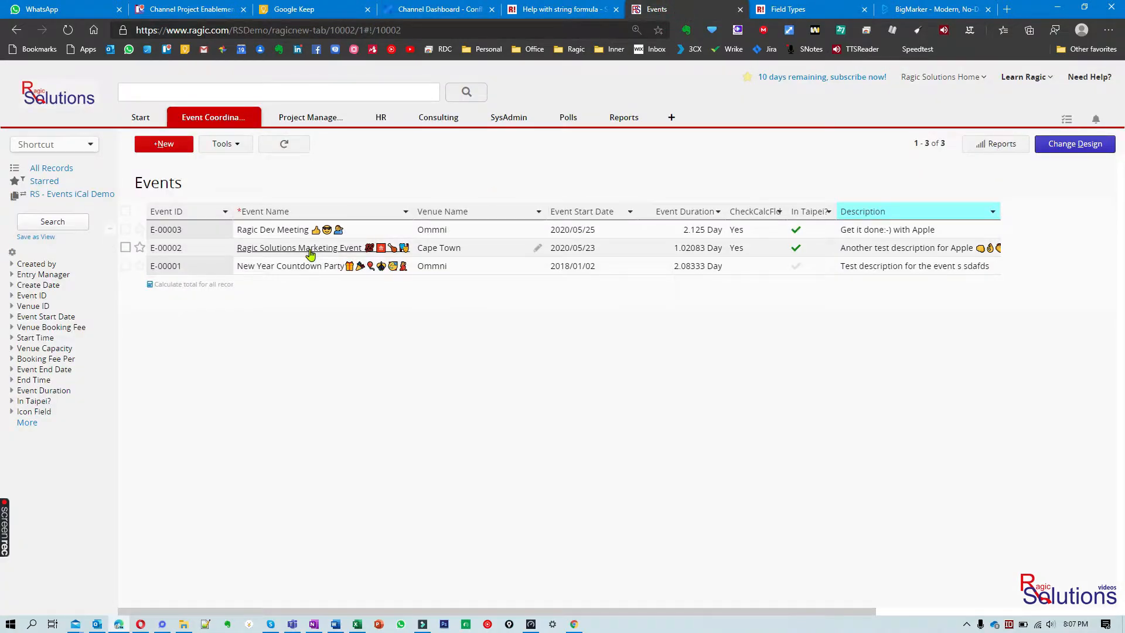
{"action": "left_click", "coordinate": [219, 249]}
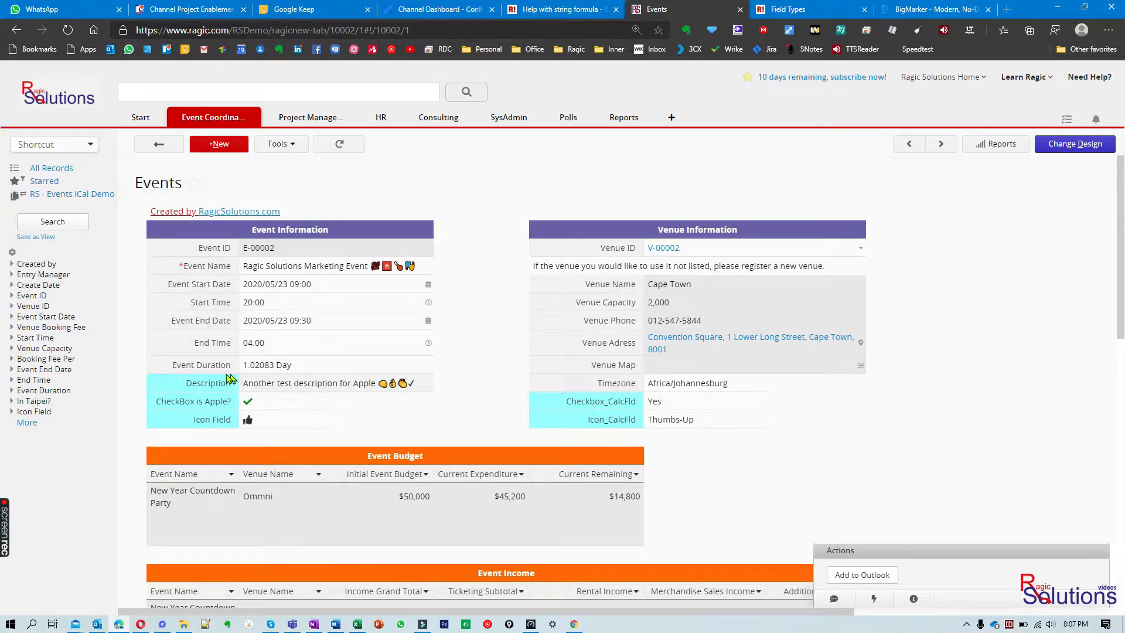
Test the calculated fields by removing the "e" from "Apple" in the Description, restoring it, and discarding the edit
{"action": "left_click", "coordinate": [365, 384]}
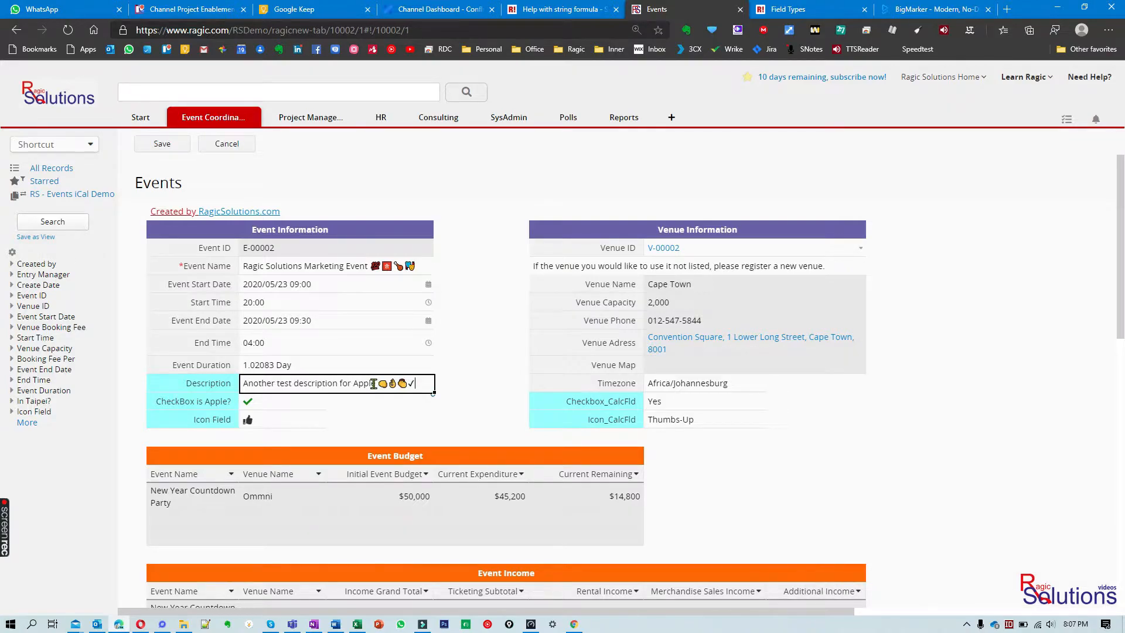
{"action": "key", "text": "BackSpace"}
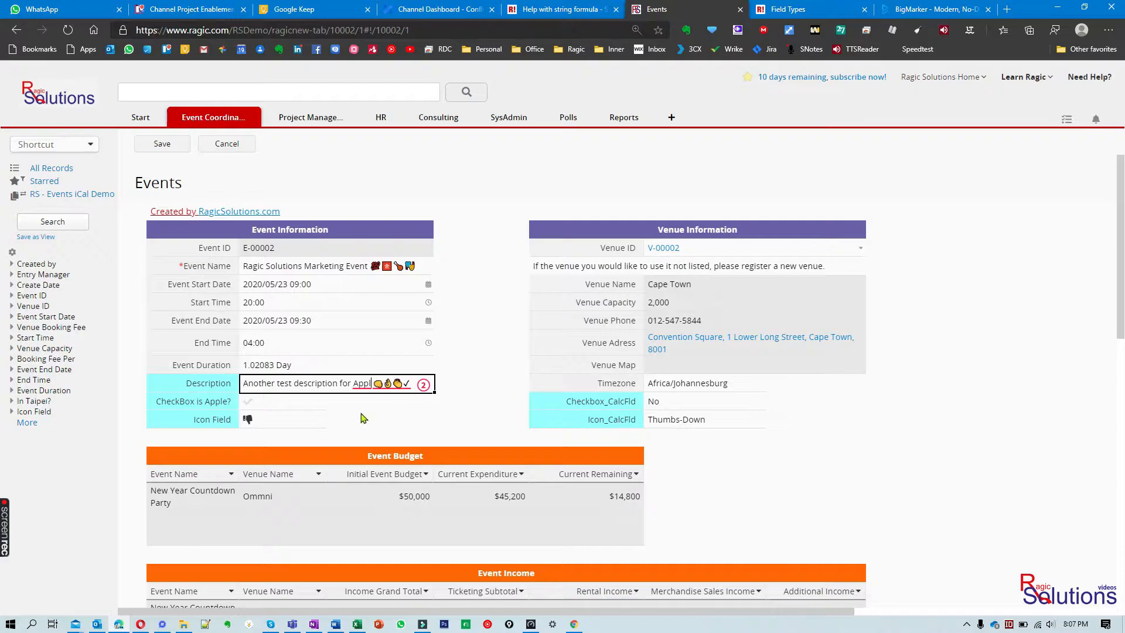
{"action": "type", "text": "e"}
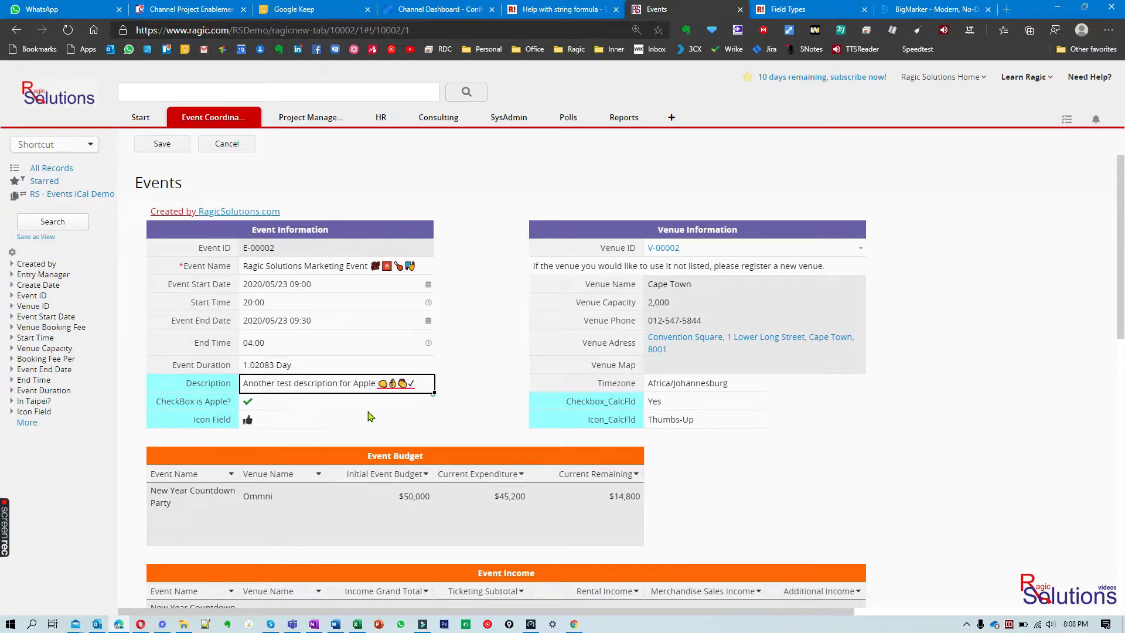
{"action": "left_click", "coordinate": [227, 143]}
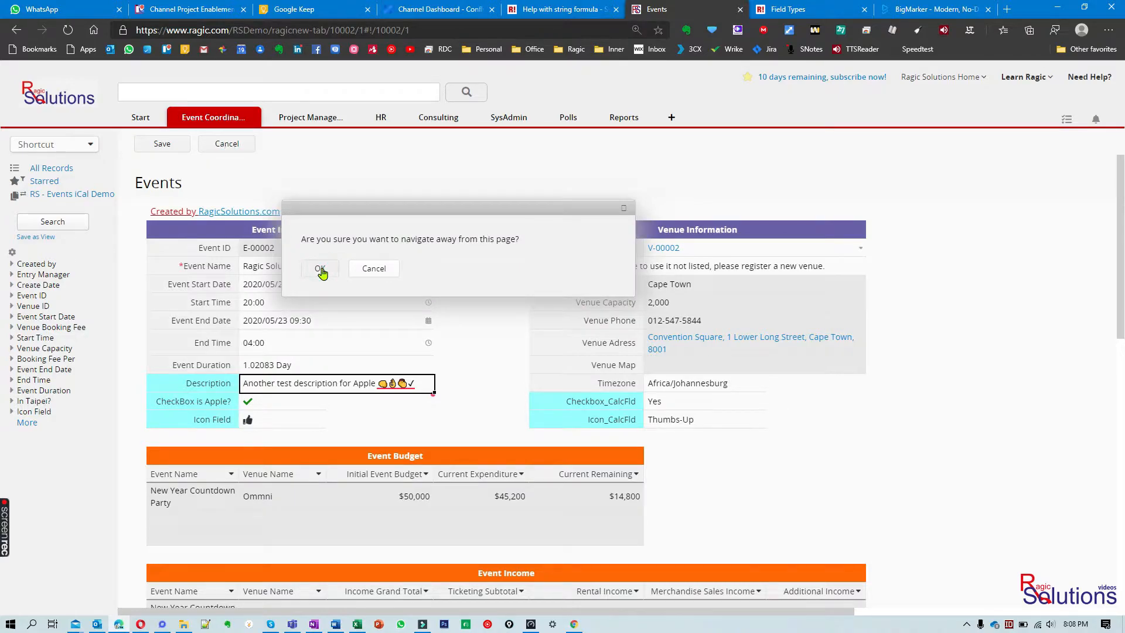
{"action": "key", "text": "Return"}
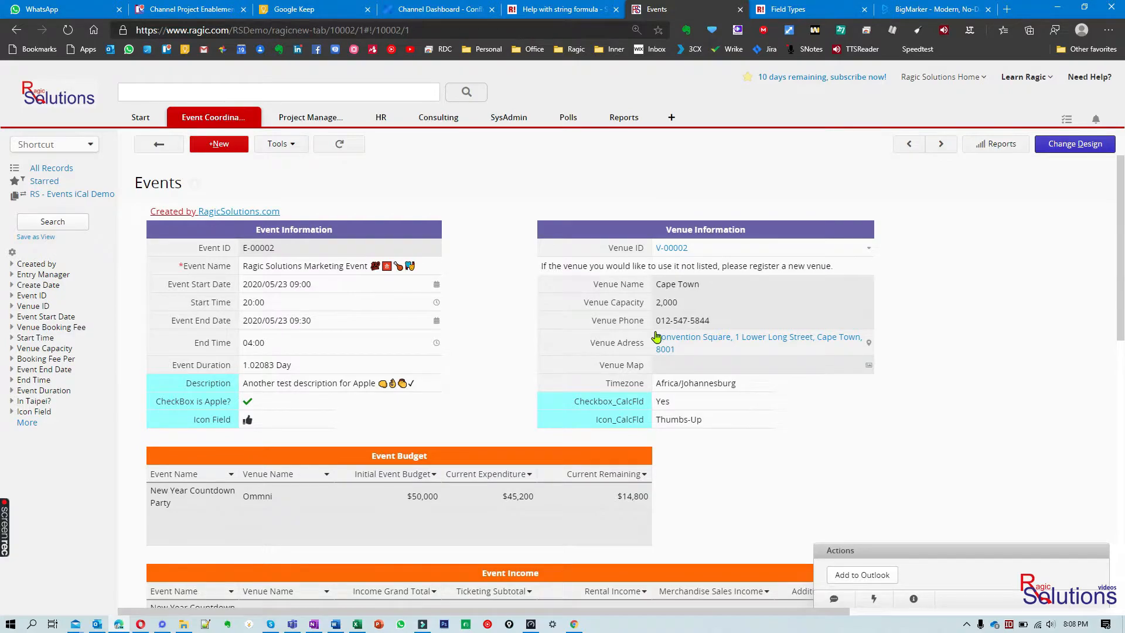
Examine the list of checkbox icon options in the Field Types documentation, from Yes and No down to Dot-Circle
{"action": "left_click", "coordinate": [788, 8]}
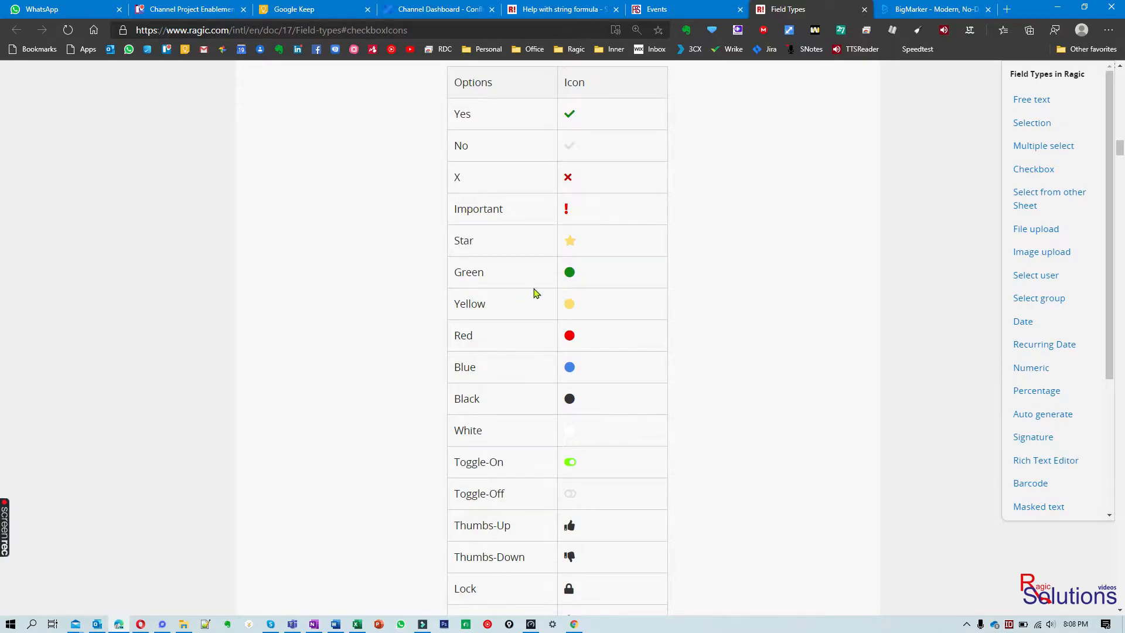
{"action": "left_click", "coordinate": [687, 5]}
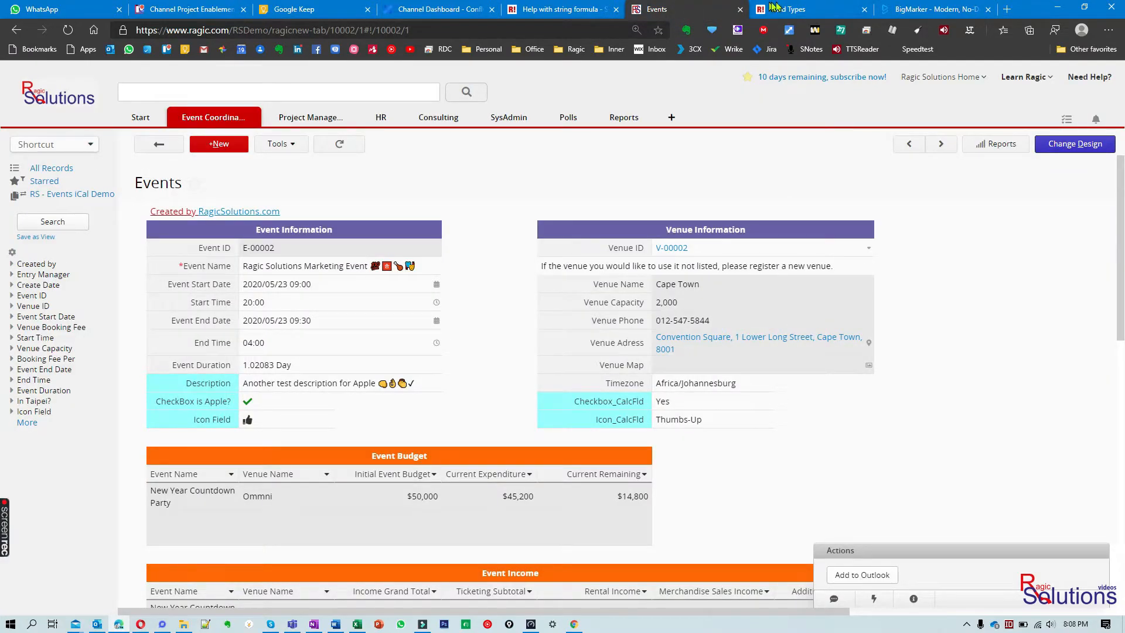
{"action": "left_click", "coordinate": [793, 7]}
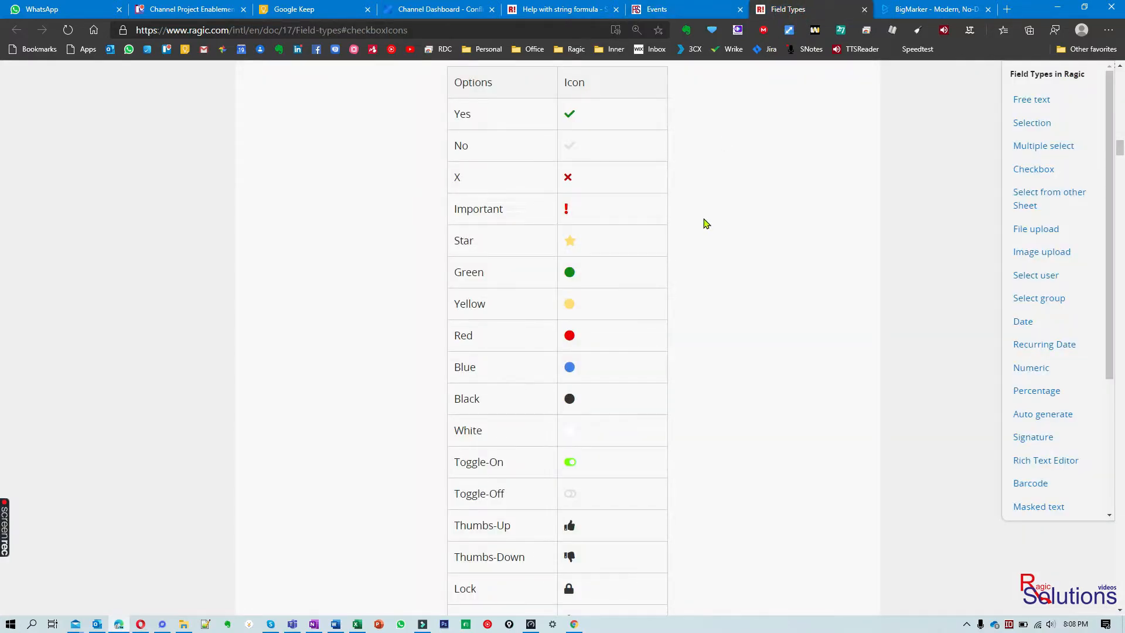
{"action": "scroll", "coordinate": [706, 223], "scroll_direction": "down", "scroll_amount": 3}
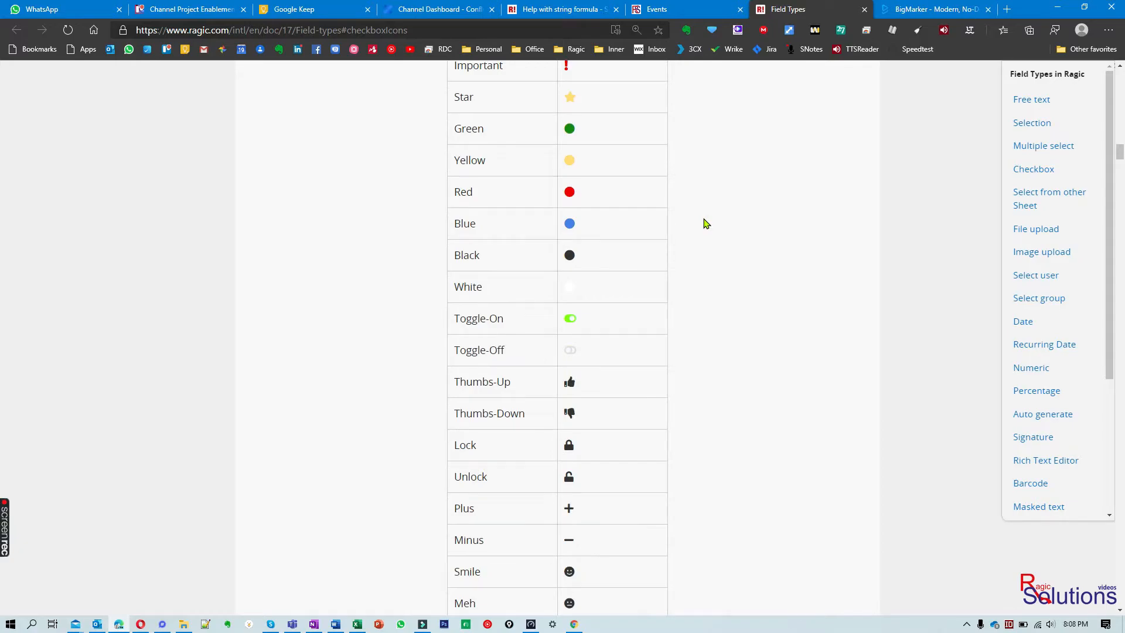
{"action": "scroll", "coordinate": [706, 223], "scroll_direction": "down", "scroll_amount": 2}
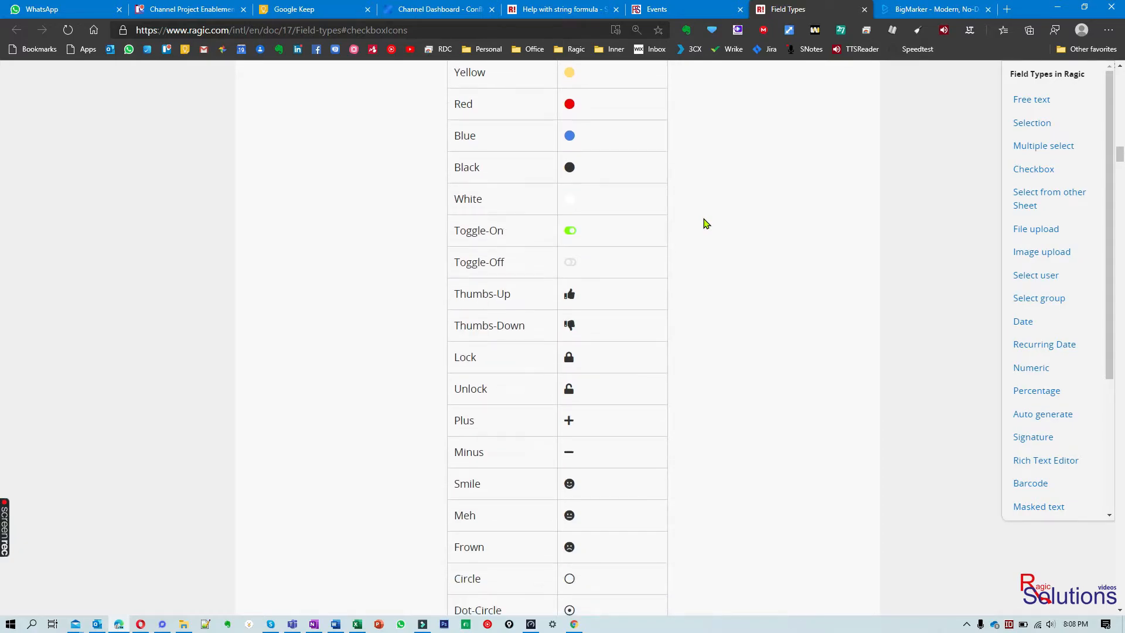
{"action": "scroll", "coordinate": [707, 223], "scroll_direction": "down", "scroll_amount": 4}
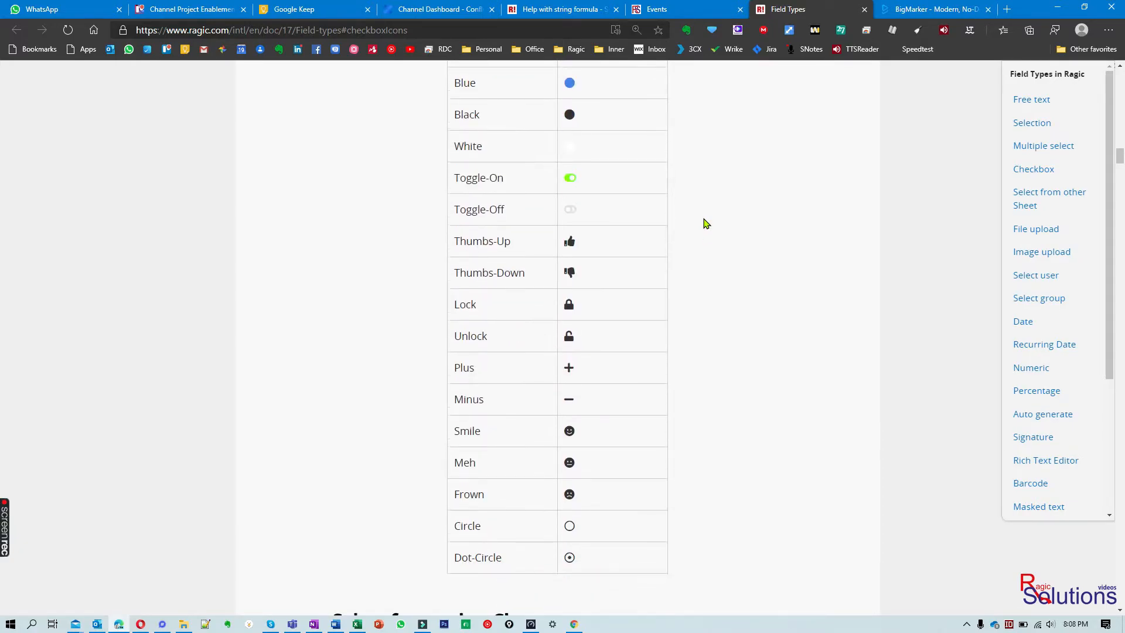
{"action": "scroll", "coordinate": [706, 223], "scroll_direction": "up", "scroll_amount": 4}
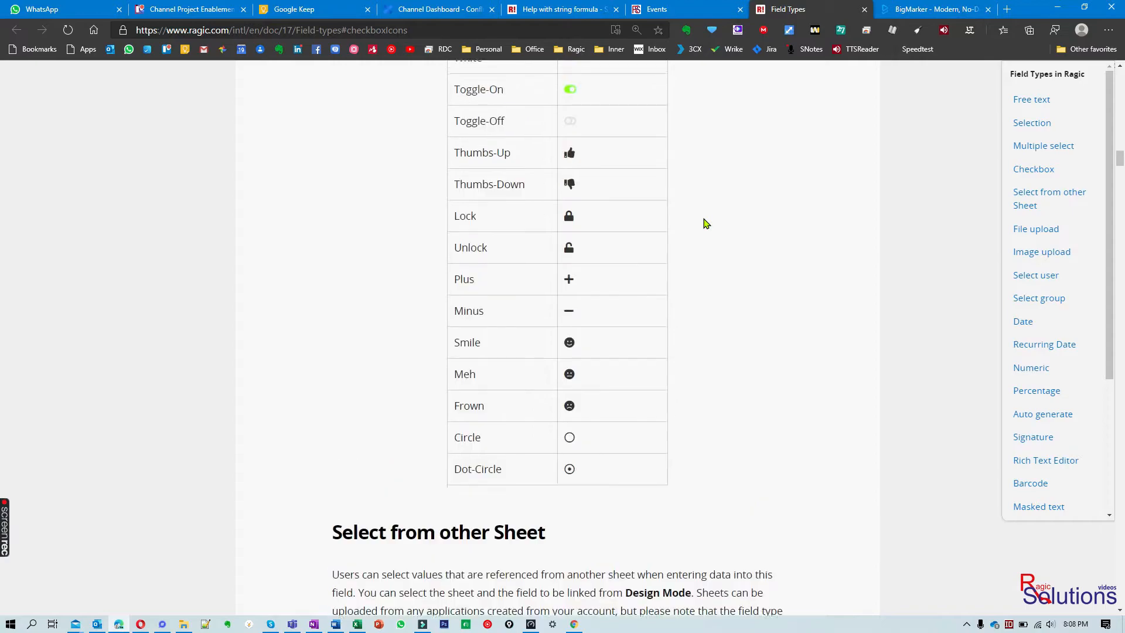
Return to the Events record, enter its design mode and display the formula of the Checkbox_CalcFld field
{"action": "left_click", "coordinate": [685, 9]}
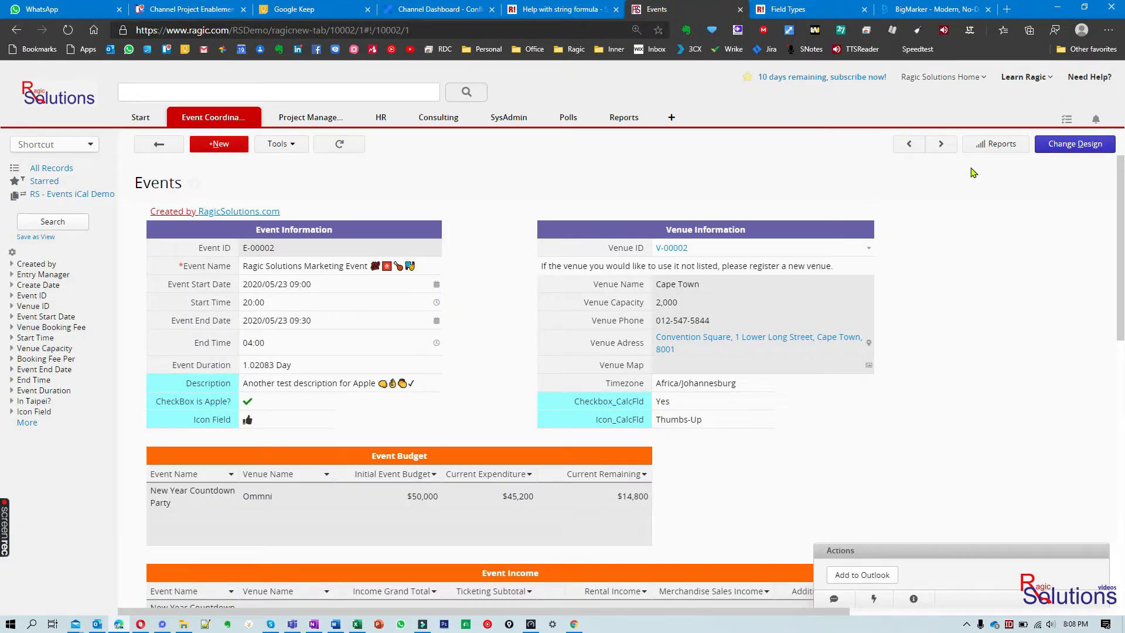
{"action": "left_click", "coordinate": [1076, 145]}
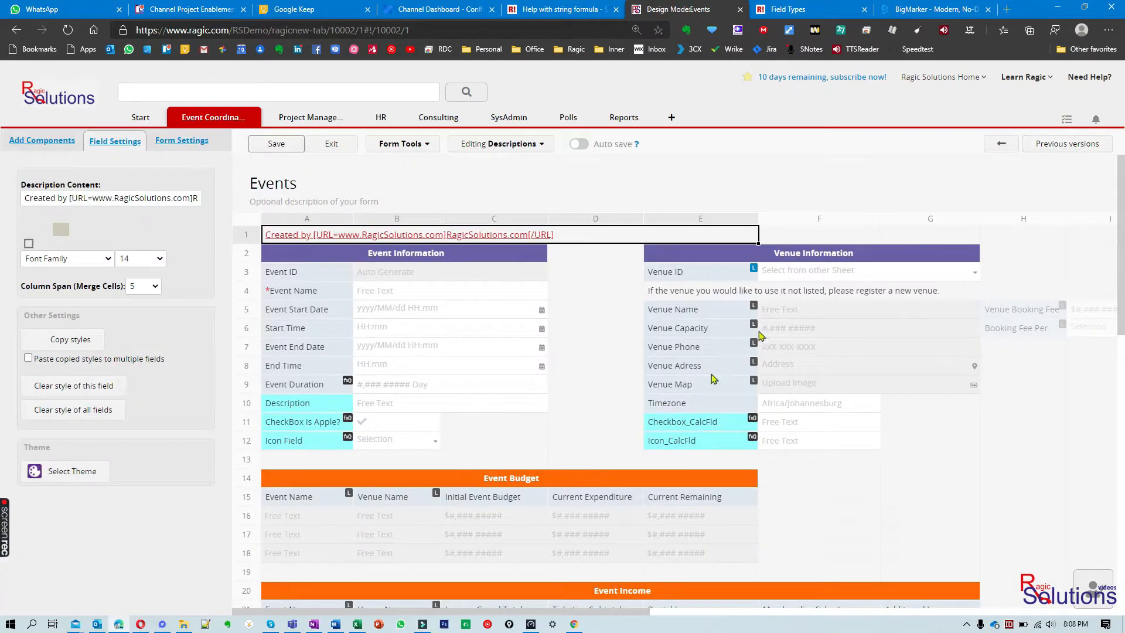
{"action": "left_click", "coordinate": [708, 417]}
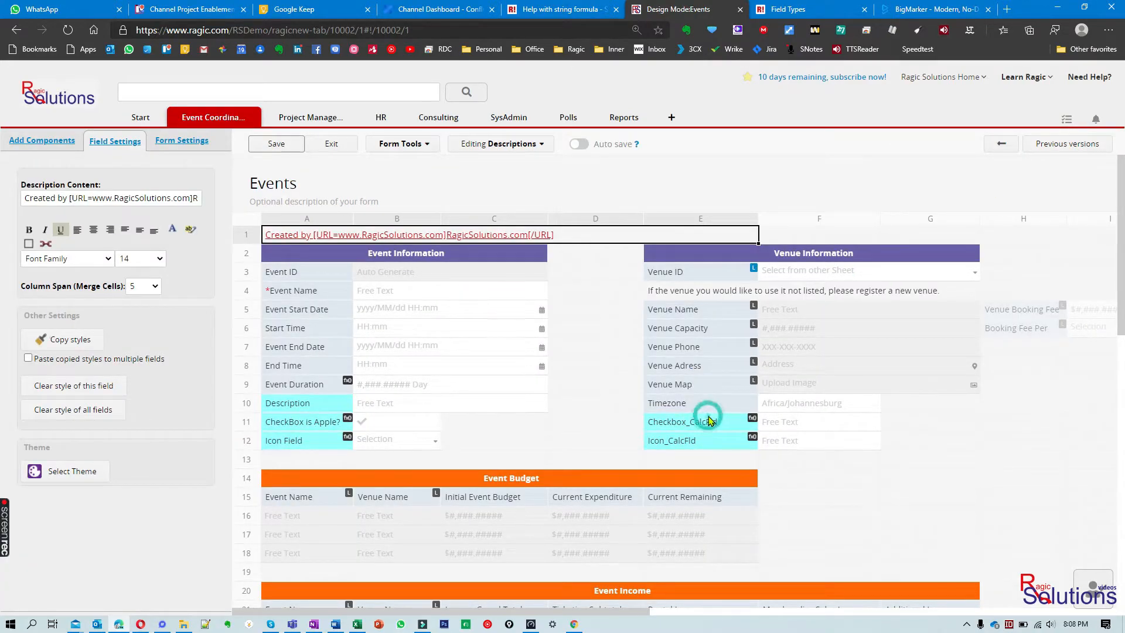
{"action": "left_click", "coordinate": [679, 421]}
{"action": "left_click", "coordinate": [93, 174]}
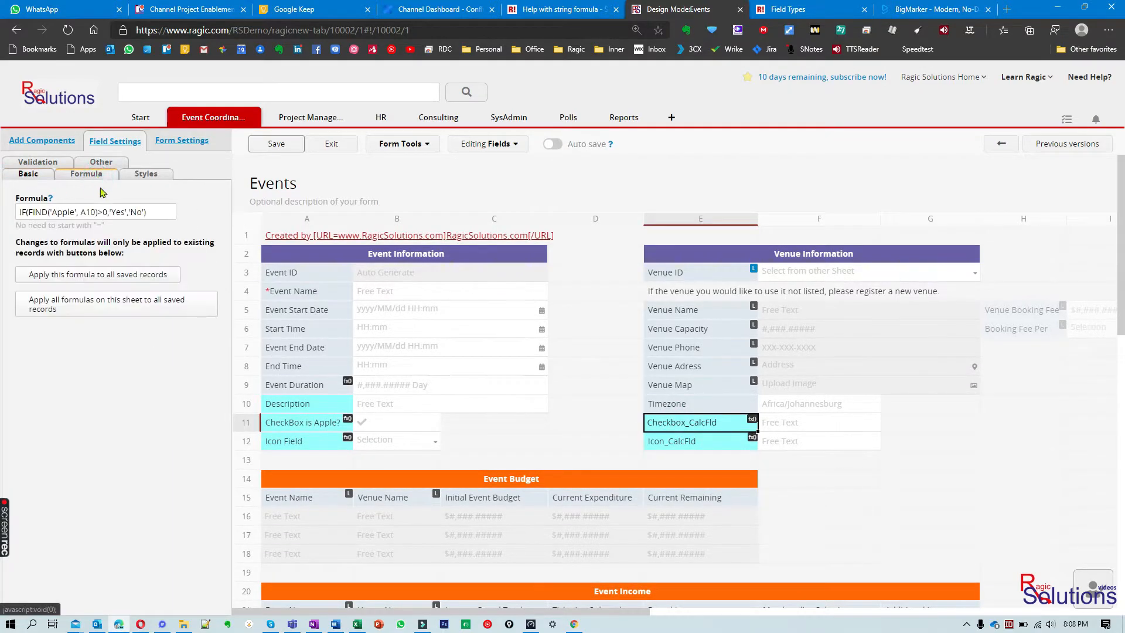
Examine the formula and basic settings of the CheckBox is Apple? field and the basic settings of Checkbox_CalcFld
{"action": "left_click", "coordinate": [323, 423]}
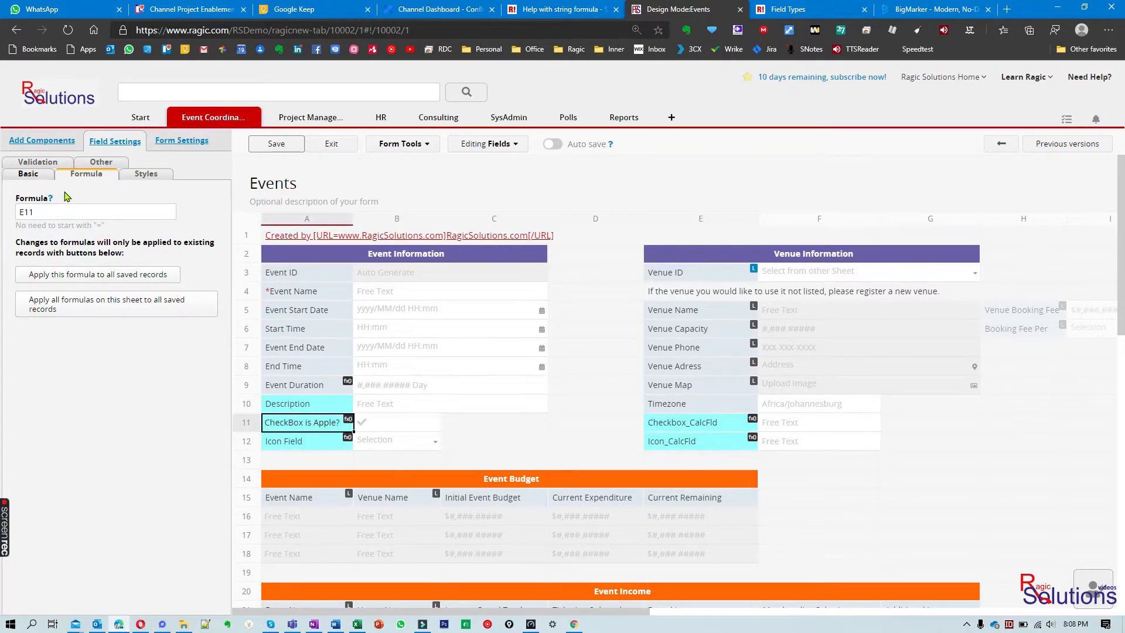
{"action": "left_click", "coordinate": [29, 174]}
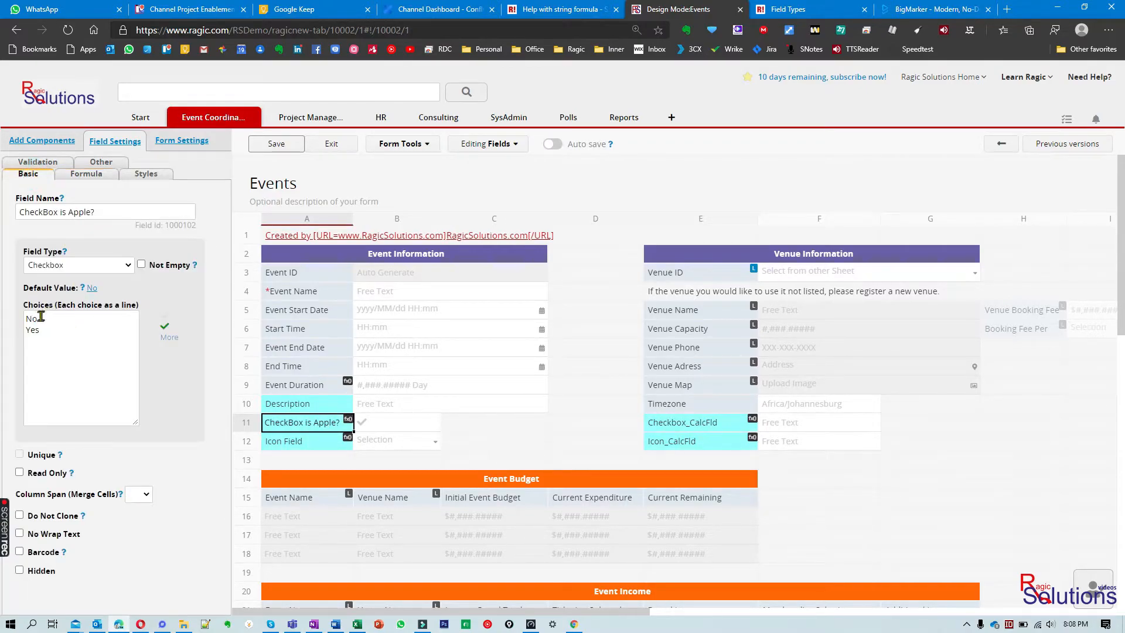
{"action": "left_click", "coordinate": [683, 428]}
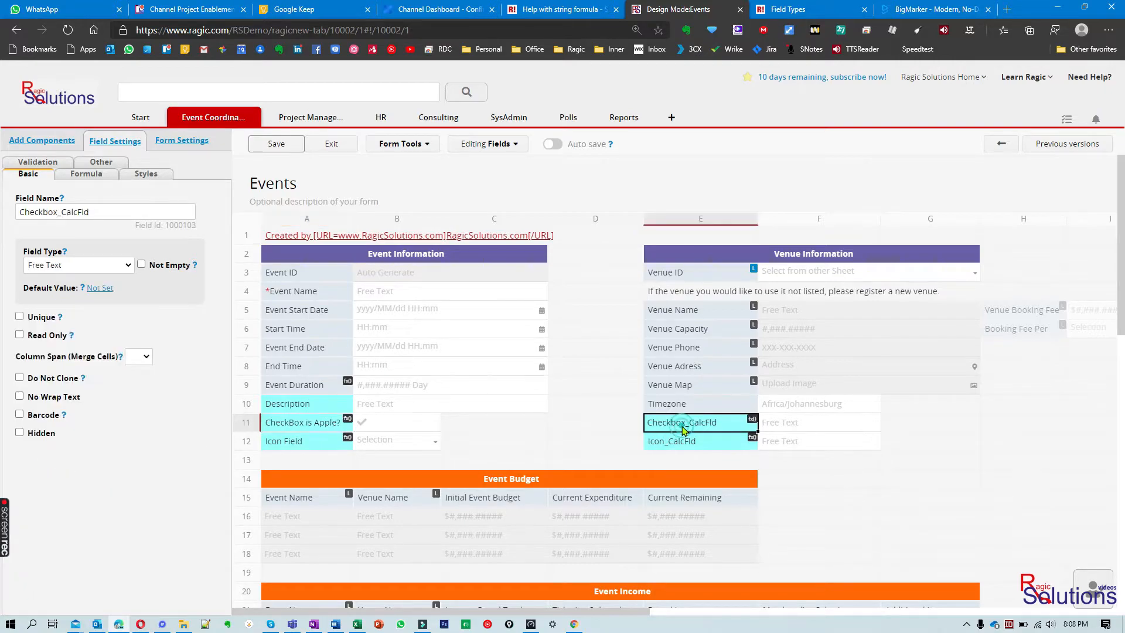
Examine the FIND part of the Checkbox_CalcFld formula and the Description field it refers to
{"action": "left_click", "coordinate": [92, 179]}
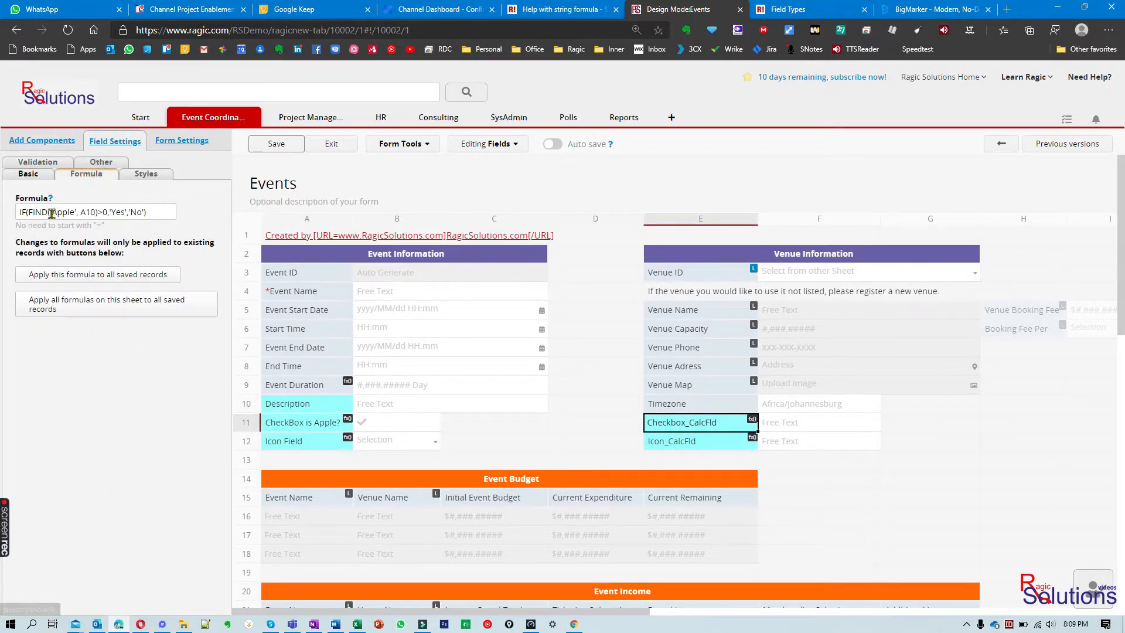
{"action": "left_click_drag", "start_coordinate": [31, 214], "coordinate": [100, 214]}
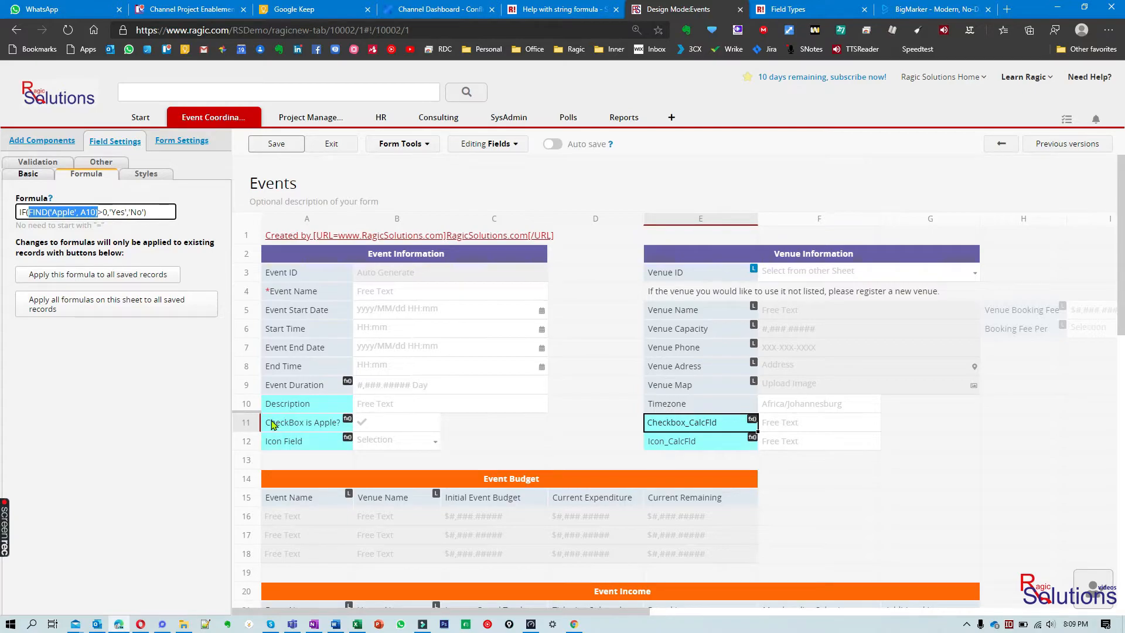
{"action": "left_click", "coordinate": [299, 404]}
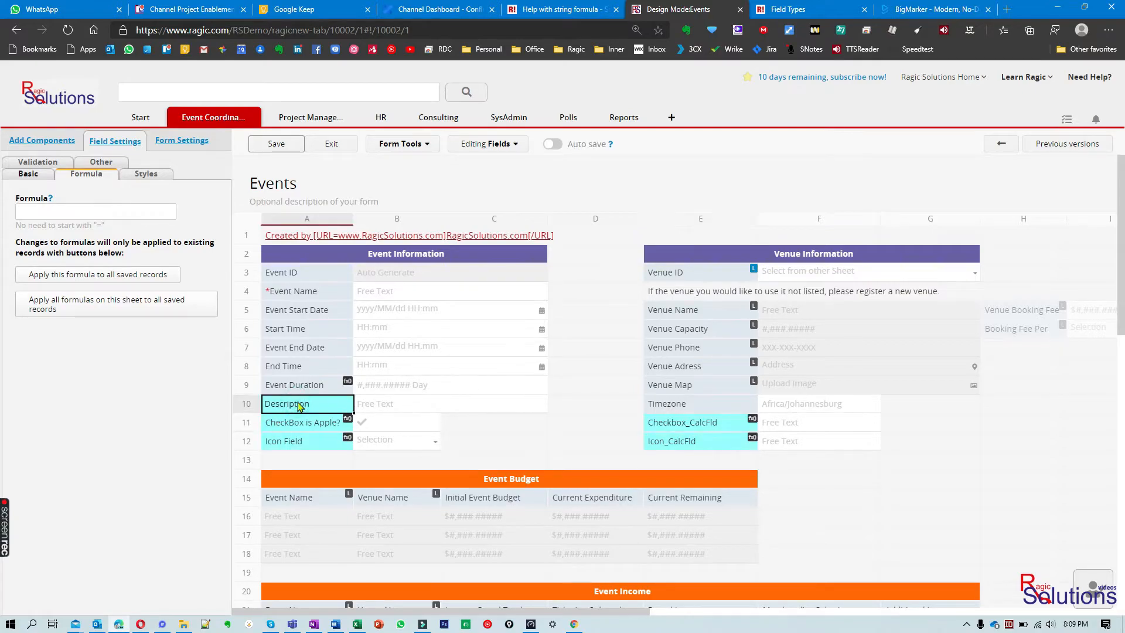
{"action": "left_click", "coordinate": [668, 423]}
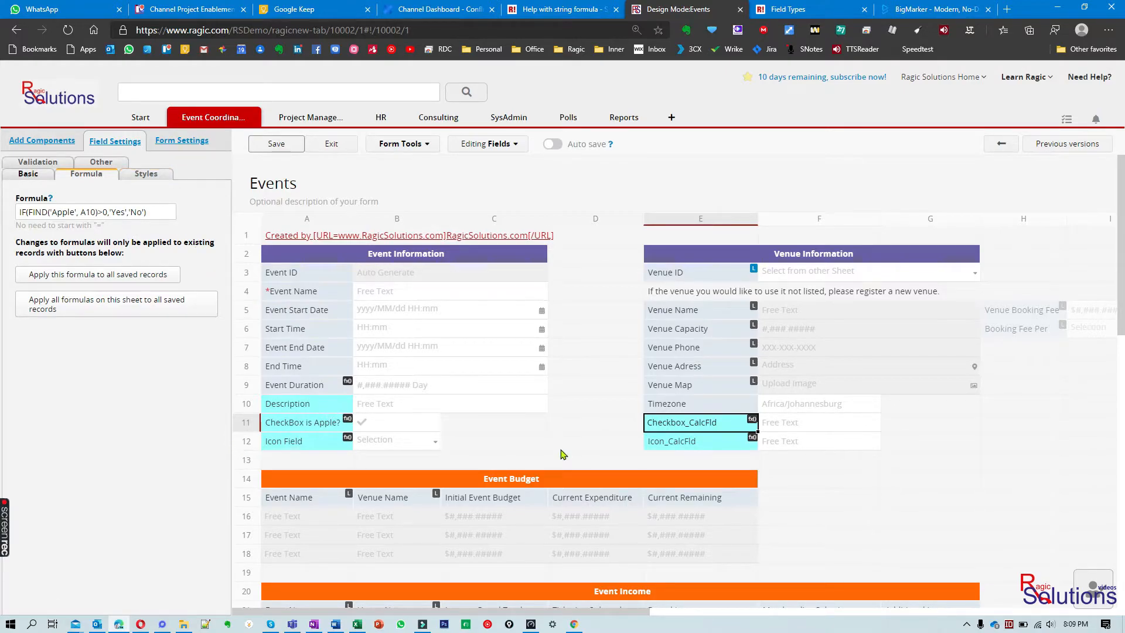
Examine the formulas of the Icon_CalcFld, Icon Field and CheckBox is Apple? fields
{"action": "left_click", "coordinate": [668, 443]}
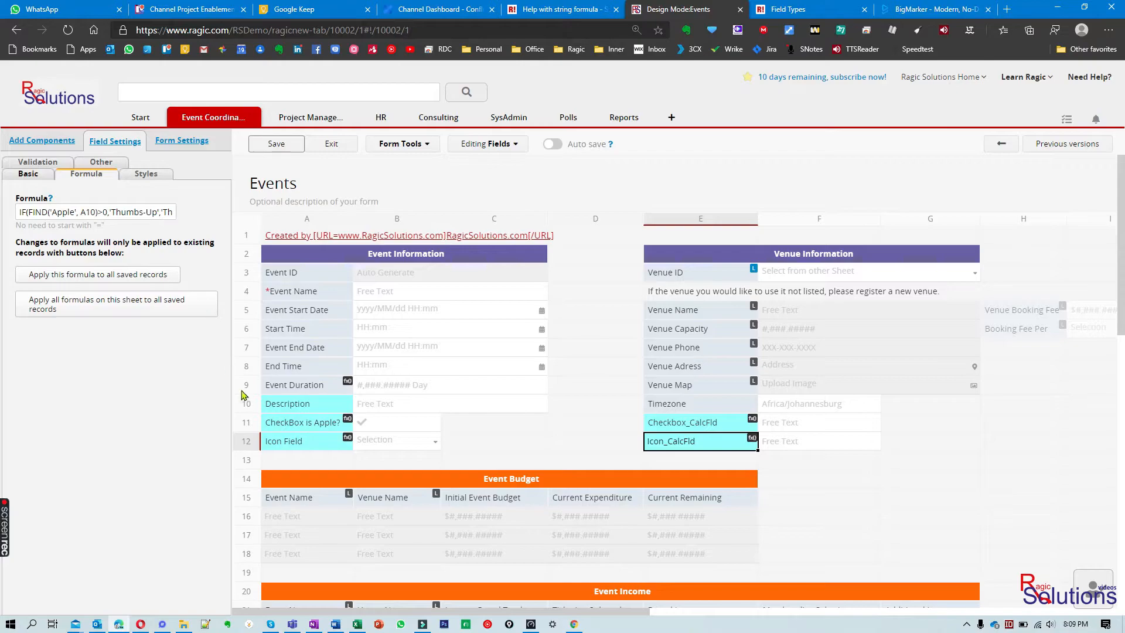
{"action": "left_click", "coordinate": [280, 441]}
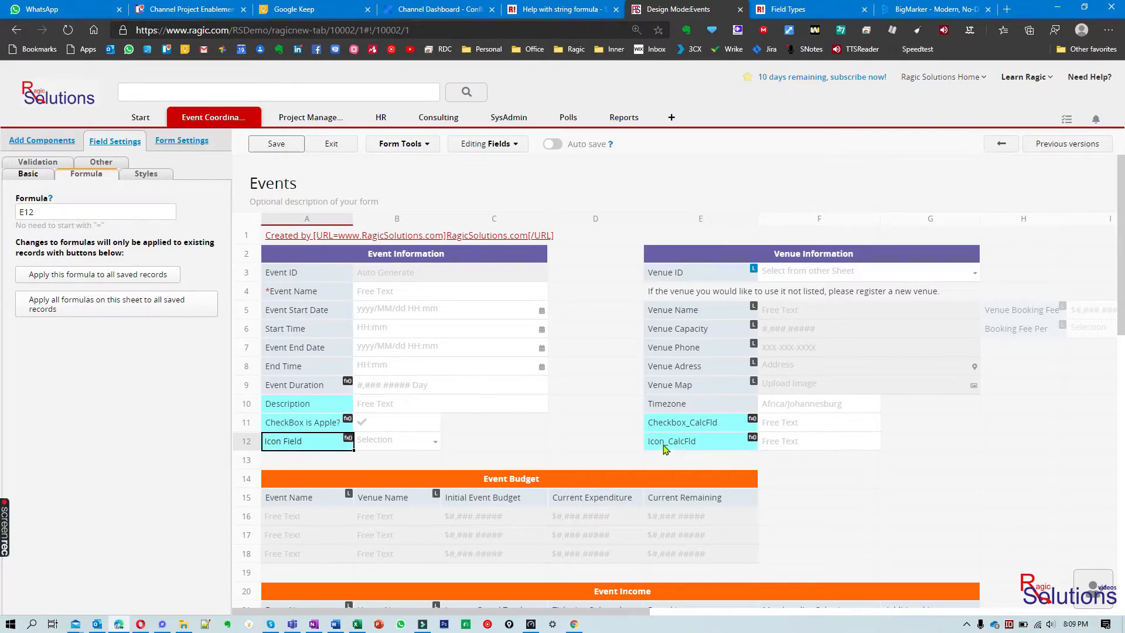
{"action": "left_click", "coordinate": [327, 431]}
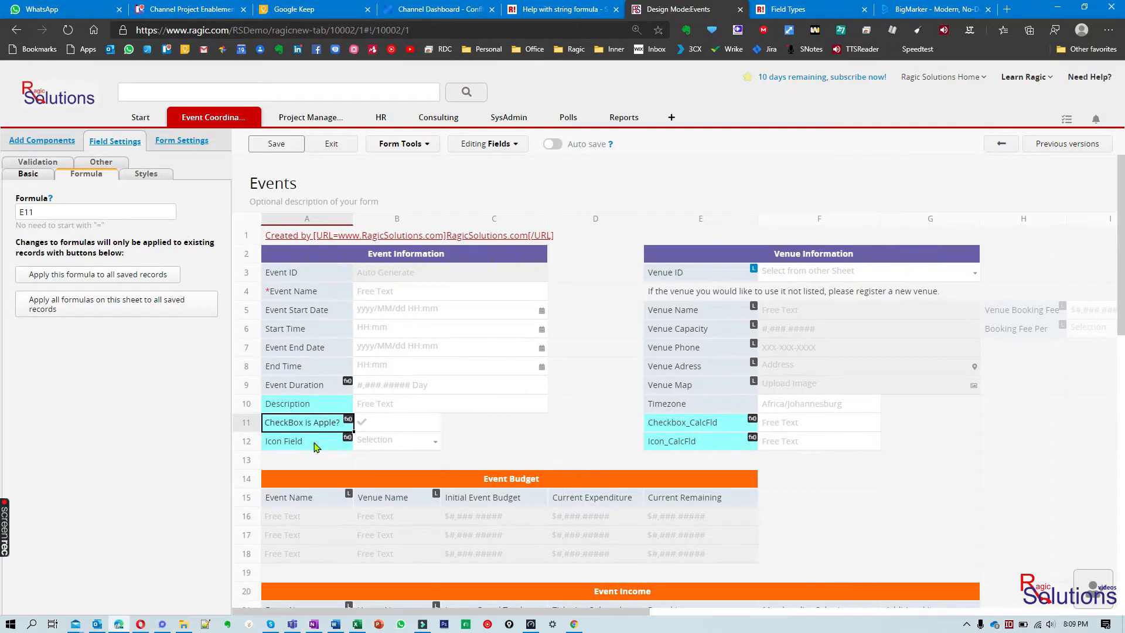
Compare the field types and choices of CheckBox is Apple?, Checkbox_CalcFld, Icon_CalcFld and Icon Field
{"action": "left_click", "coordinate": [17, 175]}
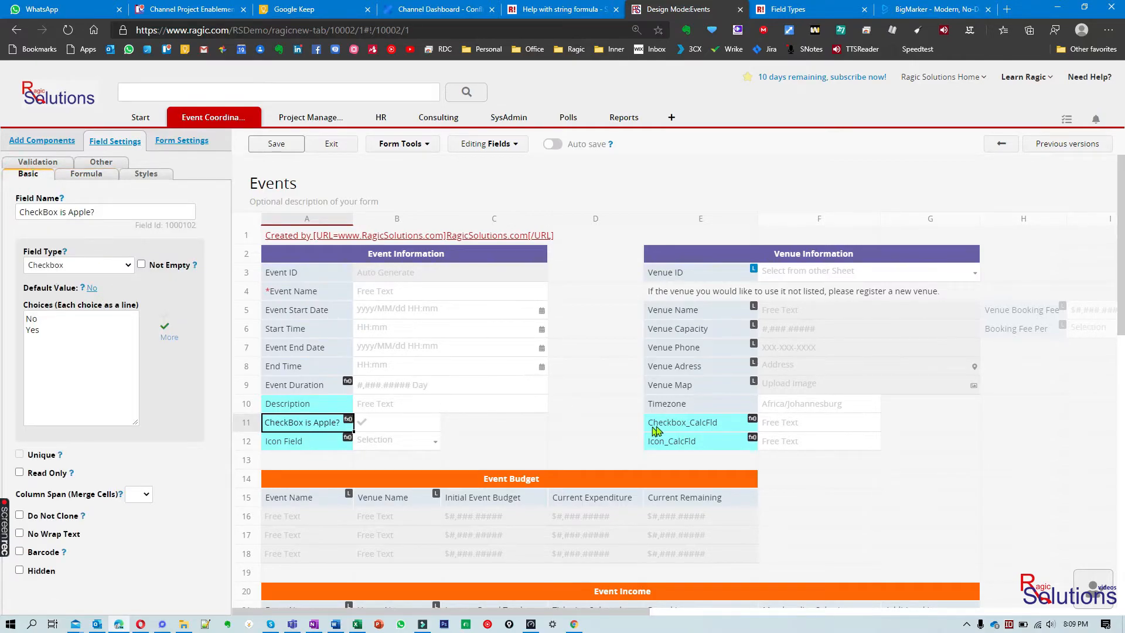
{"action": "left_click", "coordinate": [674, 423]}
{"action": "left_click", "coordinate": [678, 444]}
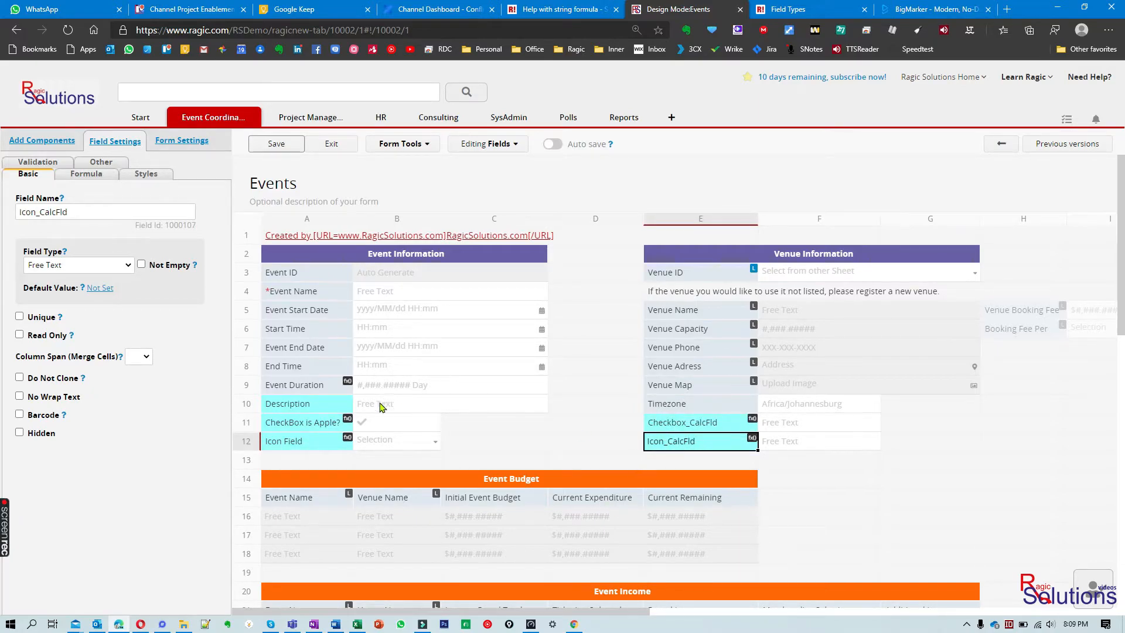
{"action": "left_click", "coordinate": [312, 423]}
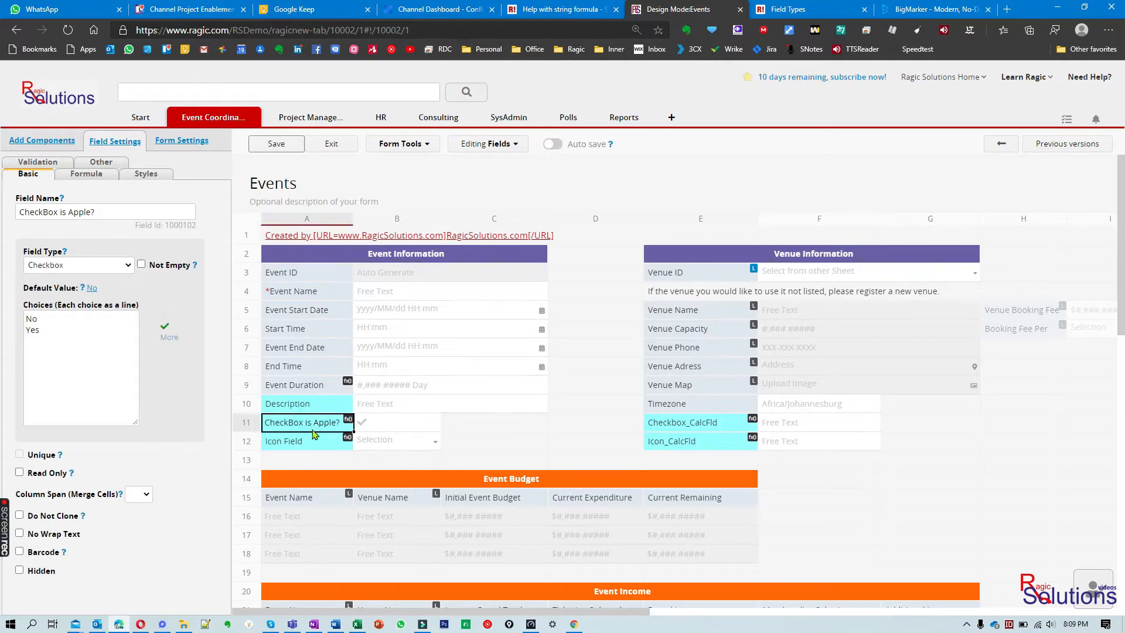
{"action": "left_click", "coordinate": [314, 447]}
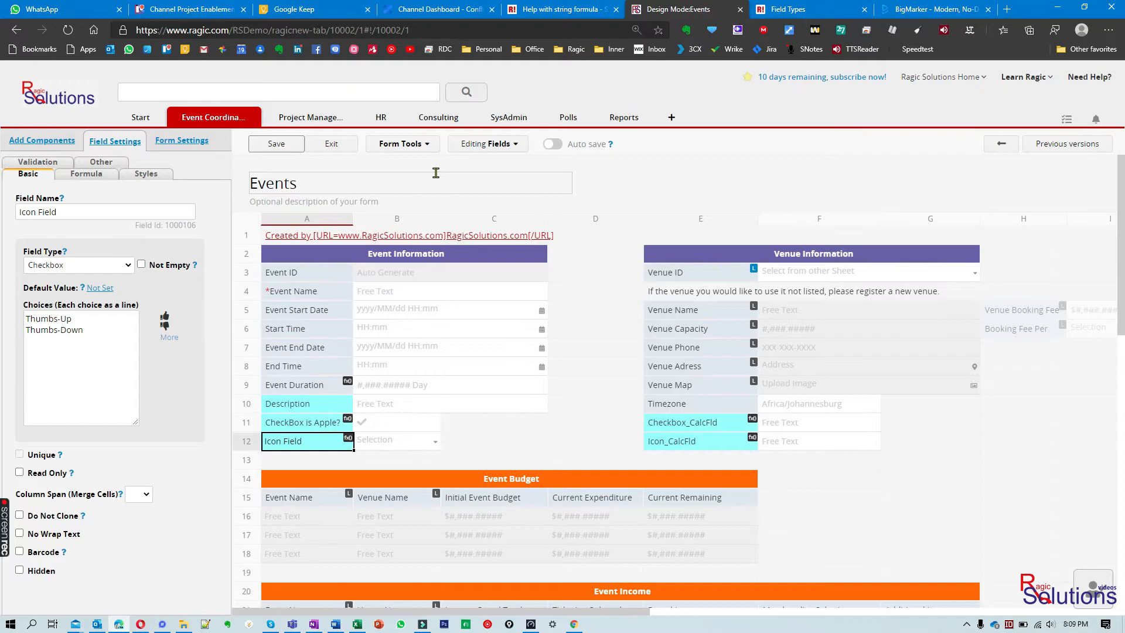
Leave design mode and delete the emojis at the end of the event's Description, keeping "Another test description for Apple"
{"action": "left_click", "coordinate": [332, 145]}
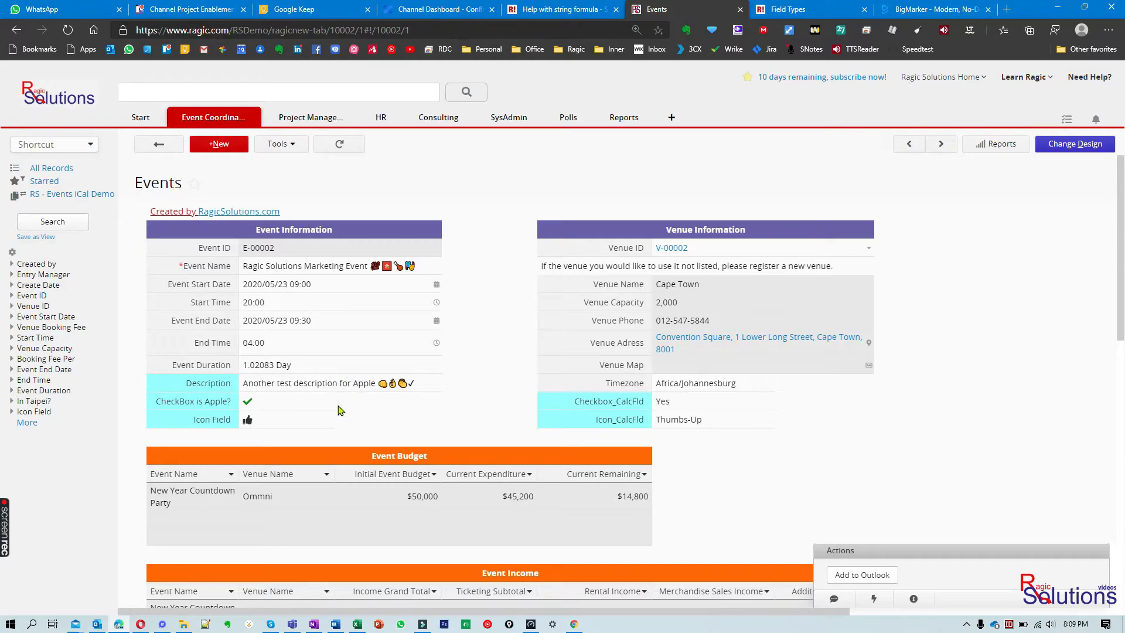
{"action": "left_click", "coordinate": [425, 384]}
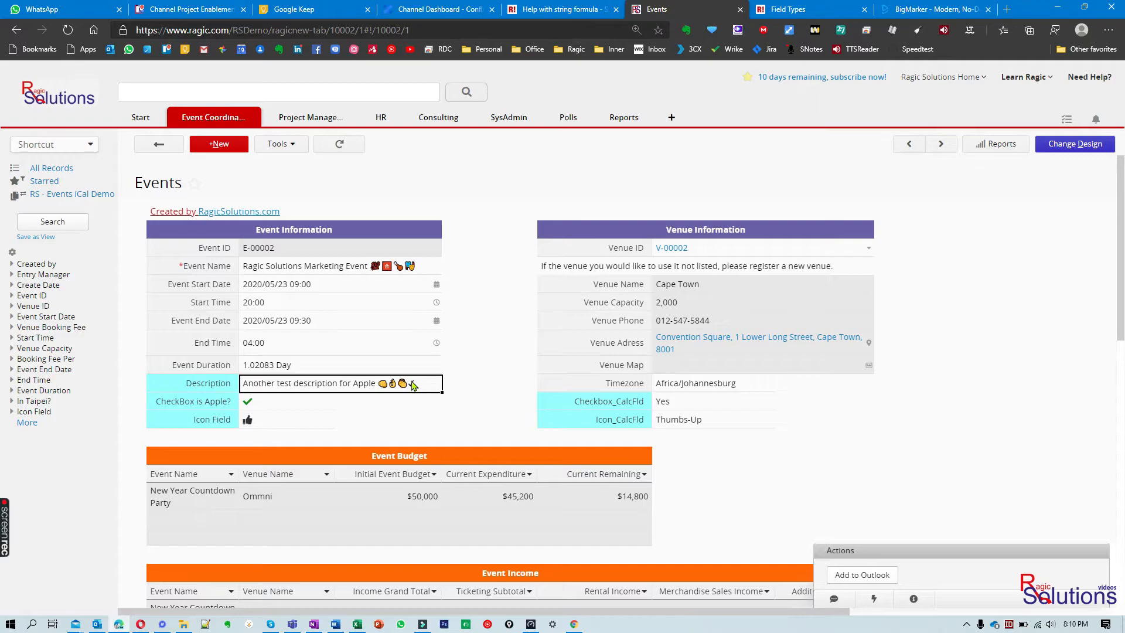
{"action": "left_click", "coordinate": [368, 381]}
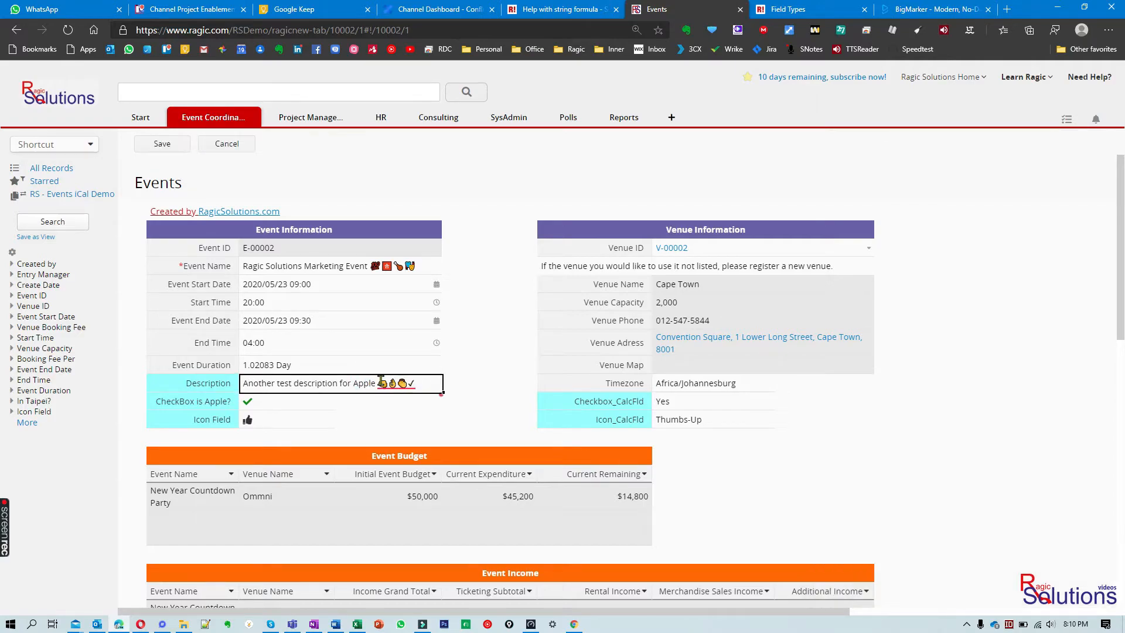
{"action": "key", "text": "BackSpace"}
{"action": "key", "text": "BackSpace"}
{"action": "key", "text": "BackSpace"}
{"action": "key", "text": "BackSpace"}
Append a grinning face, a wrapped gift and three clapping hands from the Windows emoji picker to the Description
{"action": "key", "text": "super+period"}
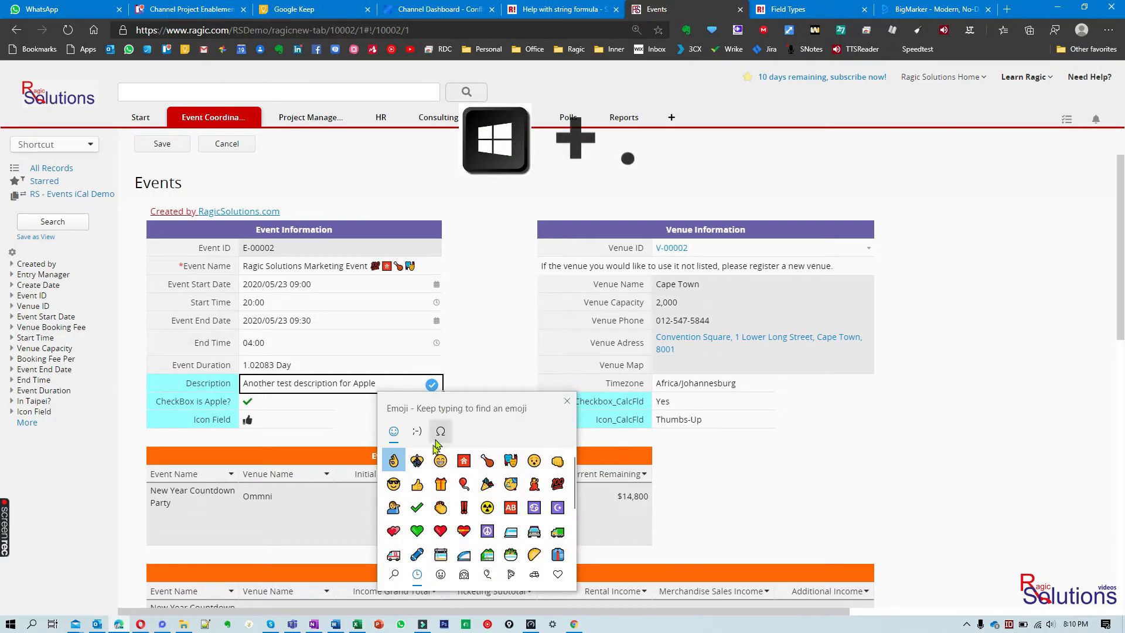
{"action": "left_click", "coordinate": [441, 462]}
{"action": "left_click", "coordinate": [439, 485]}
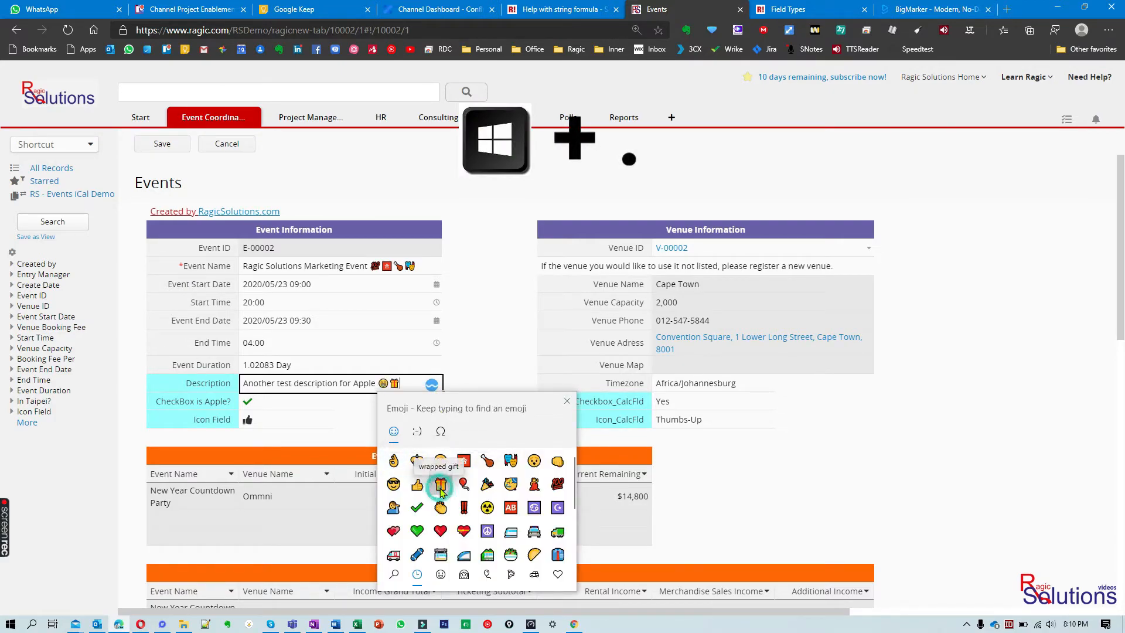
{"action": "left_click", "coordinate": [435, 509]}
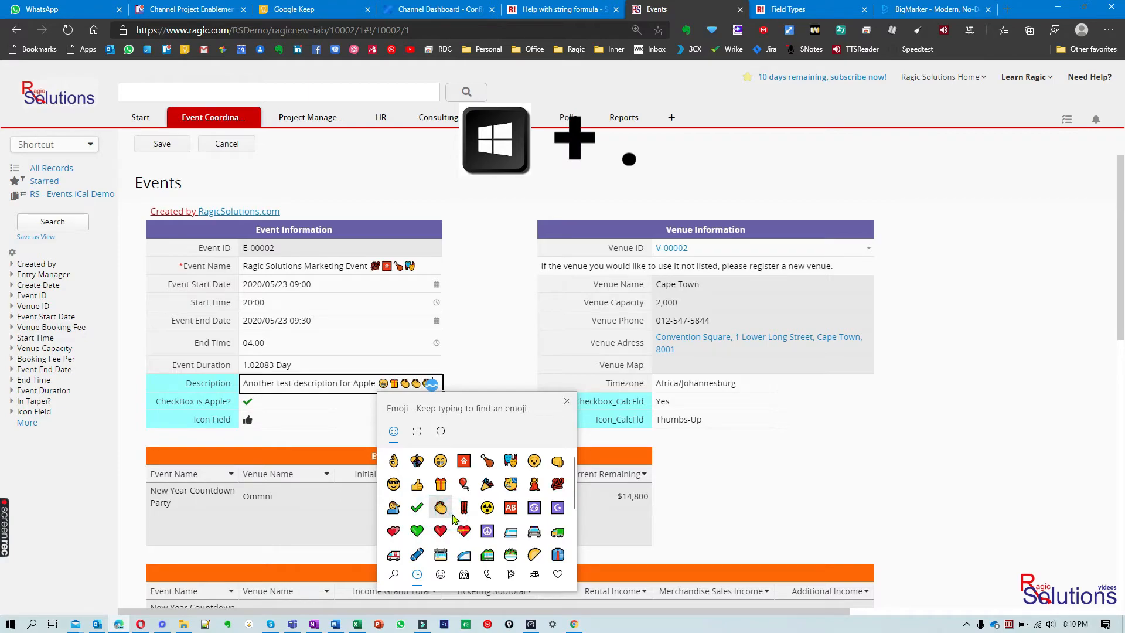
{"action": "left_click", "coordinate": [841, 472]}
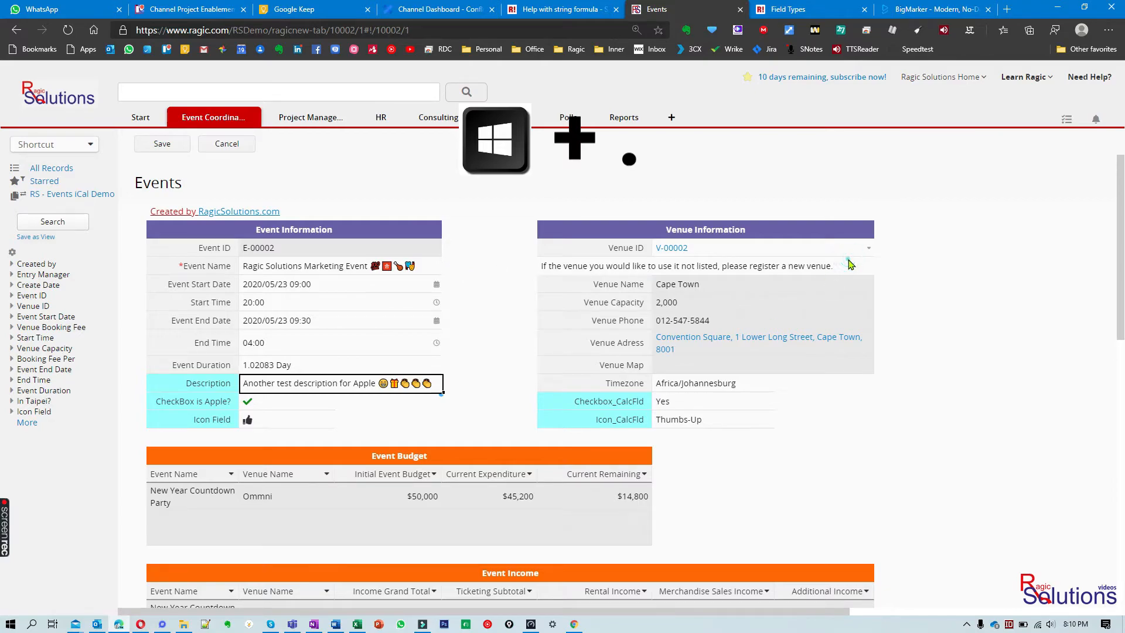
{"action": "scroll", "coordinate": [868, 392], "scroll_direction": "down", "scroll_amount": 5}
{"action": "scroll", "coordinate": [867, 392], "scroll_direction": "down", "scroll_amount": 2}
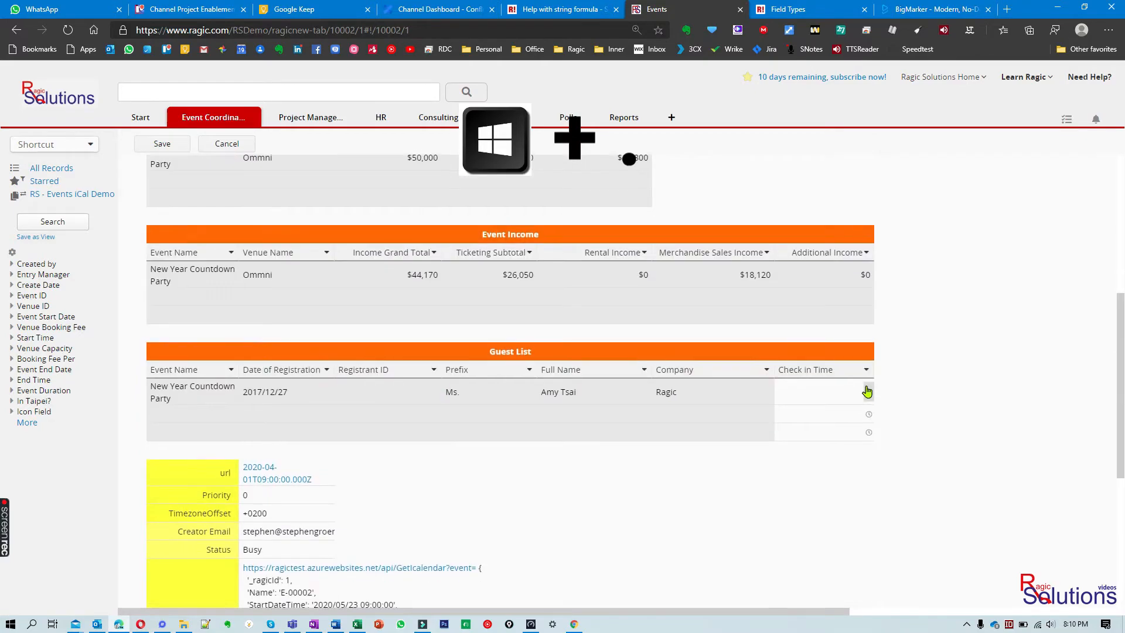
{"action": "scroll", "coordinate": [869, 391], "scroll_direction": "up", "scroll_amount": 3}
{"action": "scroll", "coordinate": [869, 391], "scroll_direction": "up", "scroll_amount": 4}
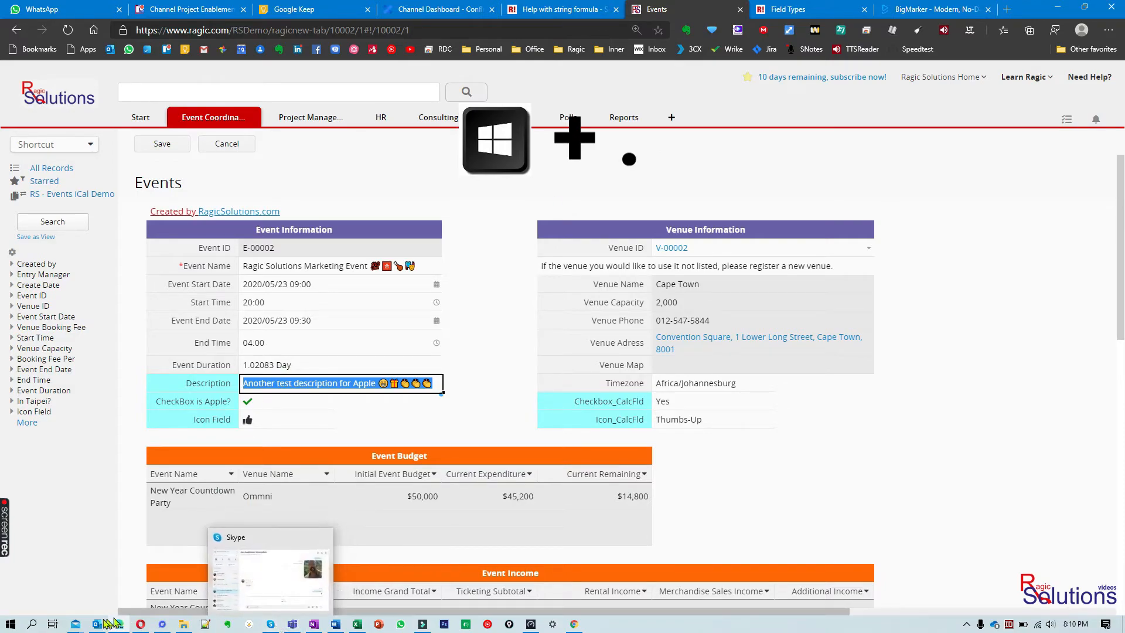
Switch to the untitled Mail message and write "Hello" in its body, followed by sparkles, ribbon, thread, circus tent and moon-viewing emojis
{"action": "mouse_move", "coordinate": [76, 624]}
{"action": "left_click", "coordinate": [157, 585]}
{"action": "type", "text": "Hello"}
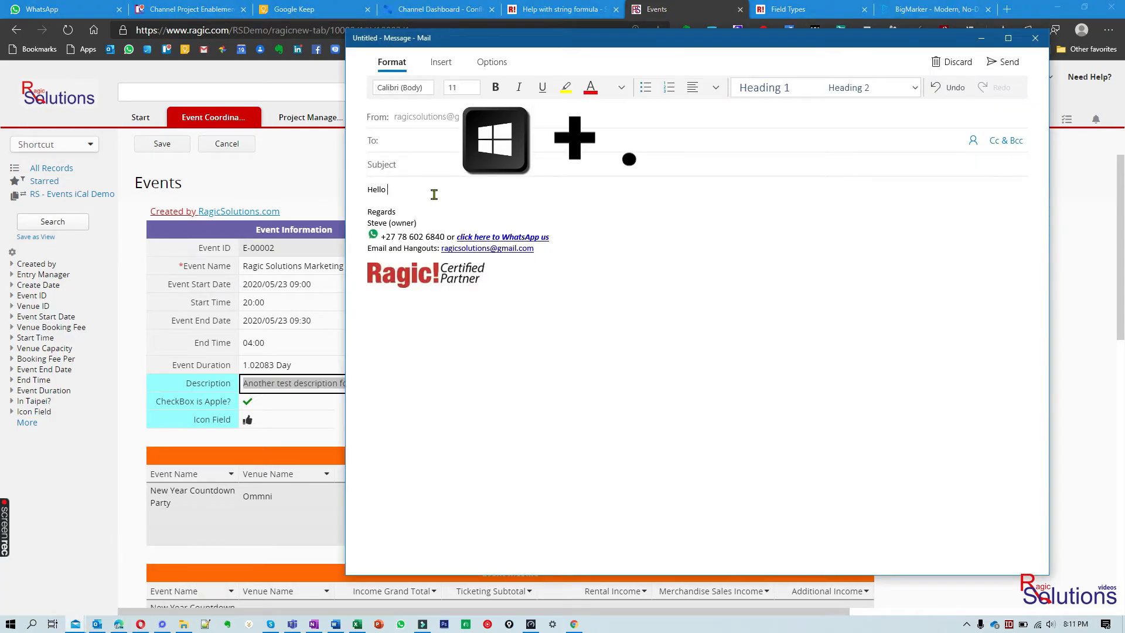
{"action": "key", "text": "super+period"}
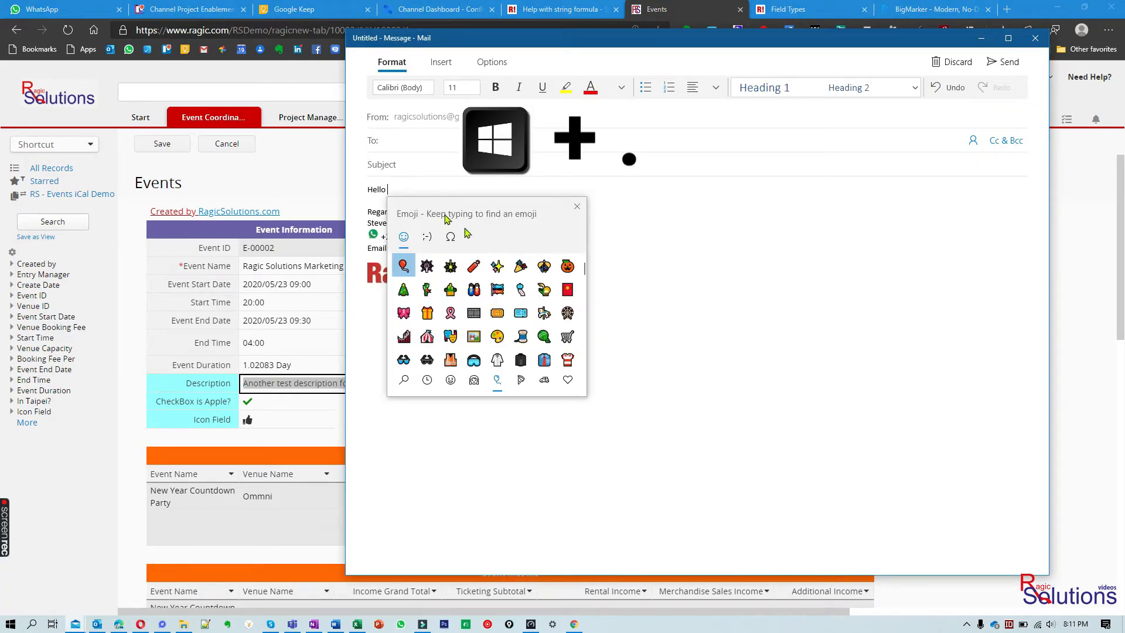
{"action": "left_click", "coordinate": [497, 266]}
{"action": "left_click", "coordinate": [450, 313]}
{"action": "left_click", "coordinate": [521, 336]}
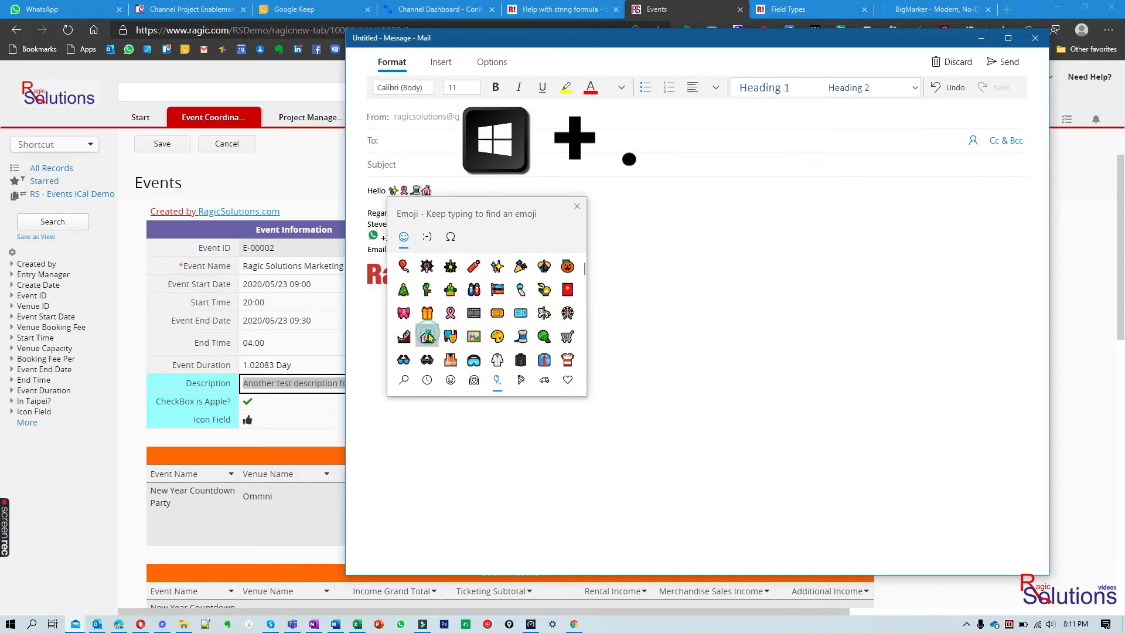
{"action": "left_click", "coordinate": [428, 337]}
{"action": "left_click", "coordinate": [544, 290]}
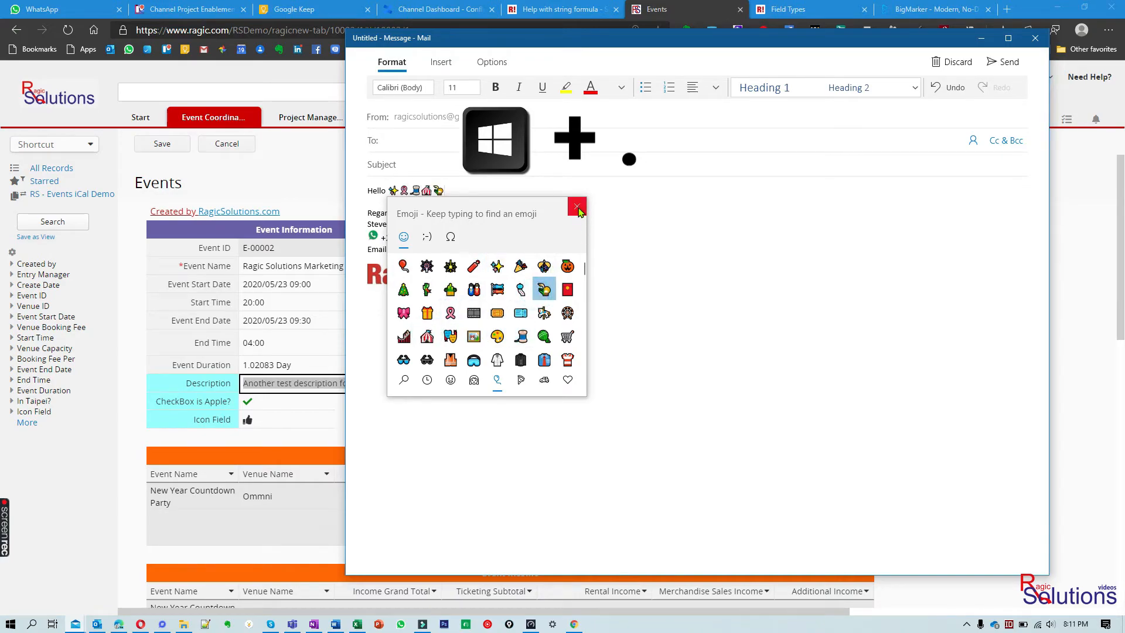
{"action": "left_click", "coordinate": [578, 208]}
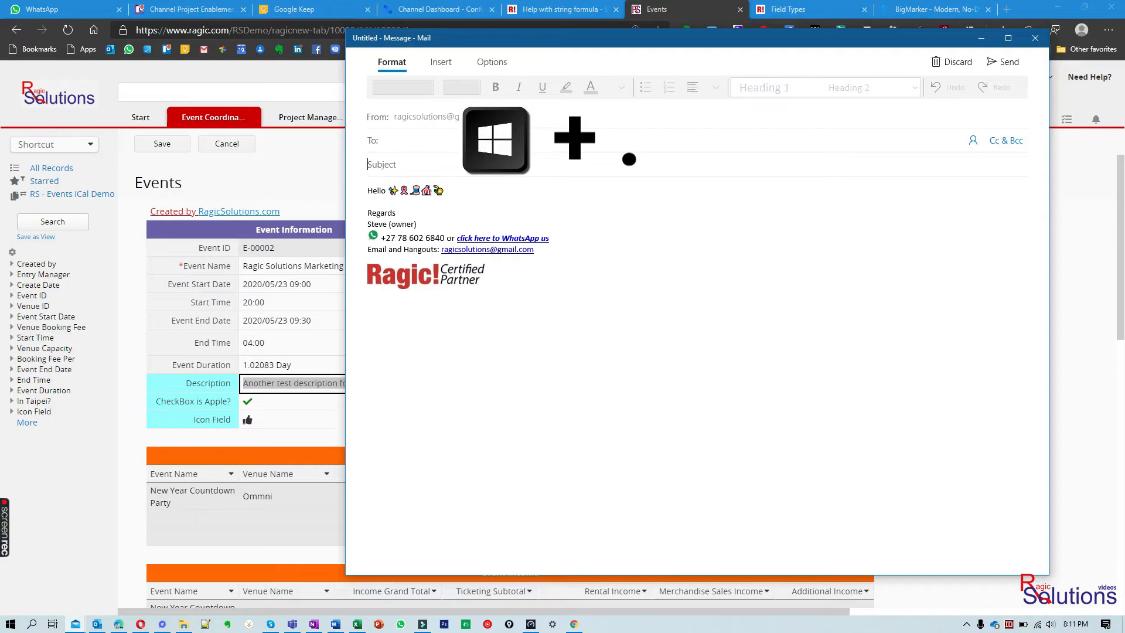
Insert three emojis into the message's subject, starting with the admission ticket and film frames
{"action": "key", "text": "super+period"}
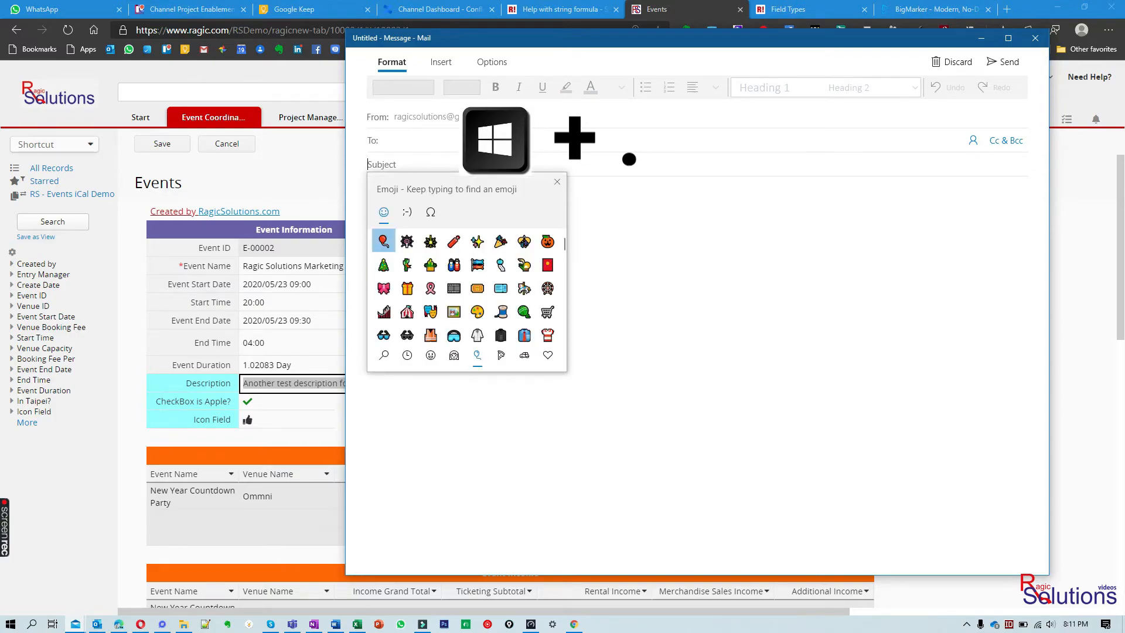
{"action": "left_click", "coordinate": [477, 288]}
{"action": "left_click", "coordinate": [454, 288]}
{"action": "left_click", "coordinate": [500, 335]}
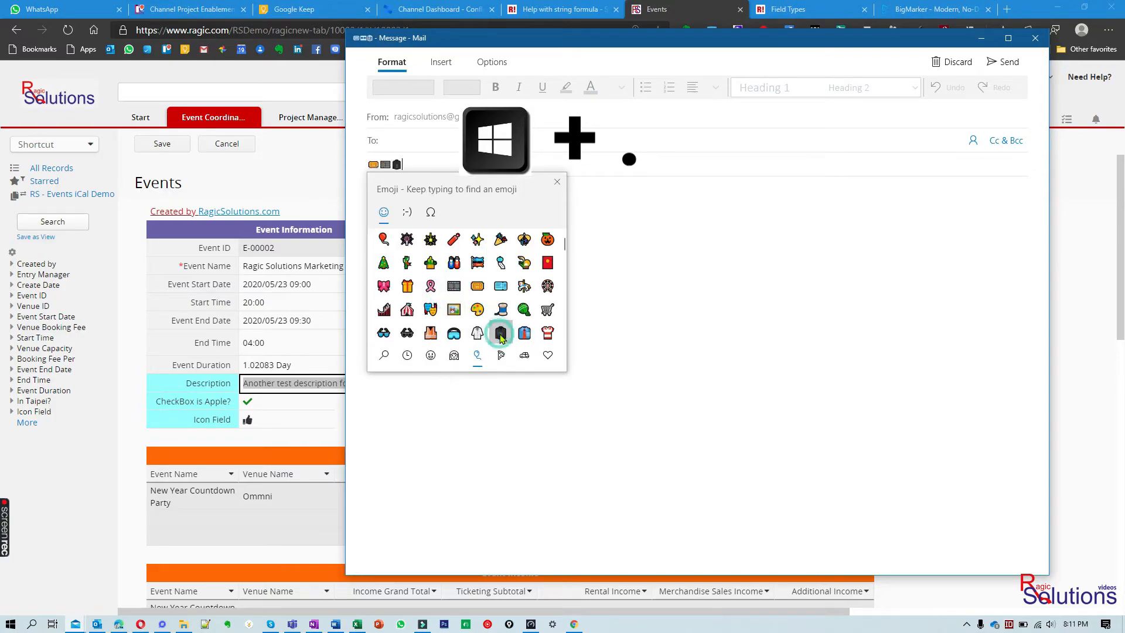
{"action": "left_click", "coordinate": [648, 241]}
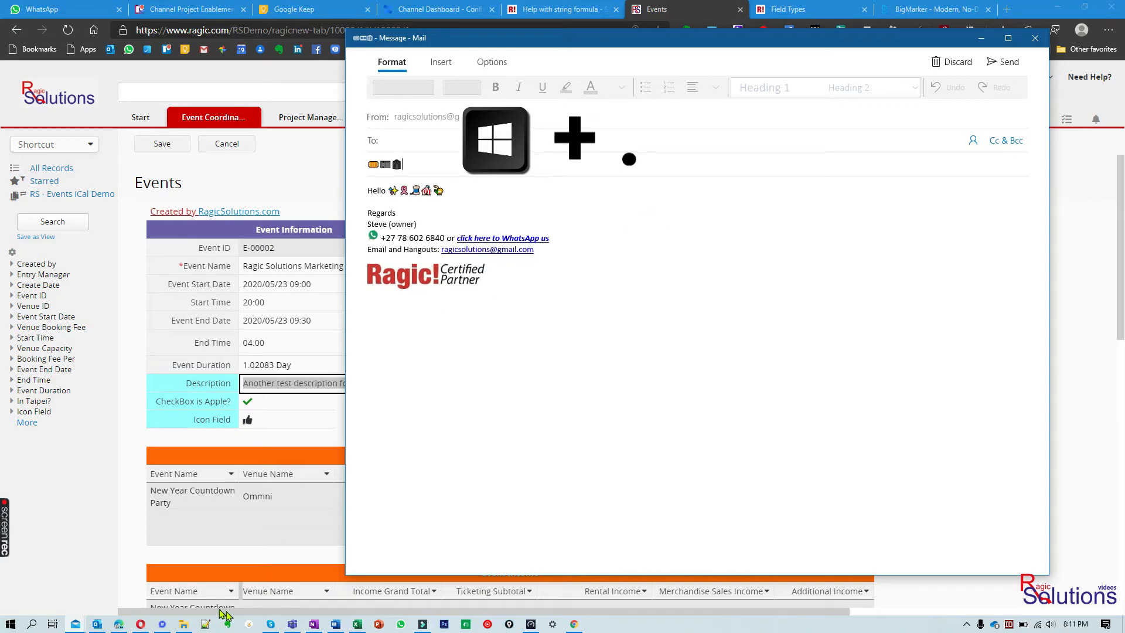
Switch to the blank Word document and insert a grinning face emoji found by searching the emoji picker for "smile"
{"action": "left_click", "coordinate": [336, 624]}
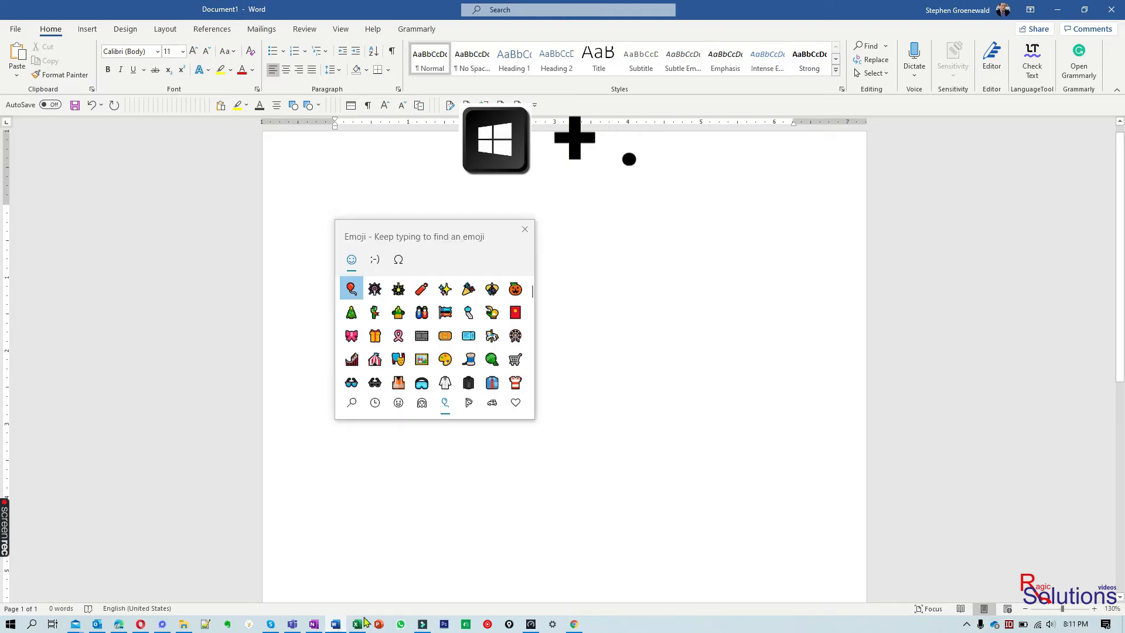
{"action": "left_click", "coordinate": [375, 402]}
{"action": "left_click", "coordinate": [443, 361]}
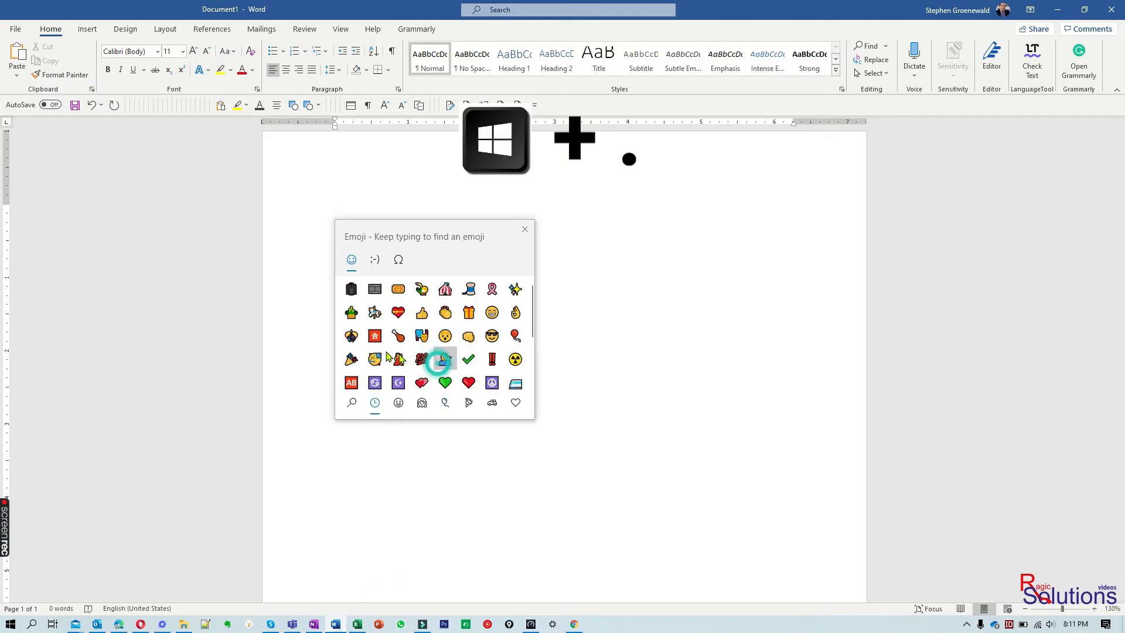
{"action": "left_click", "coordinate": [375, 358]}
{"action": "left_click", "coordinate": [422, 335]}
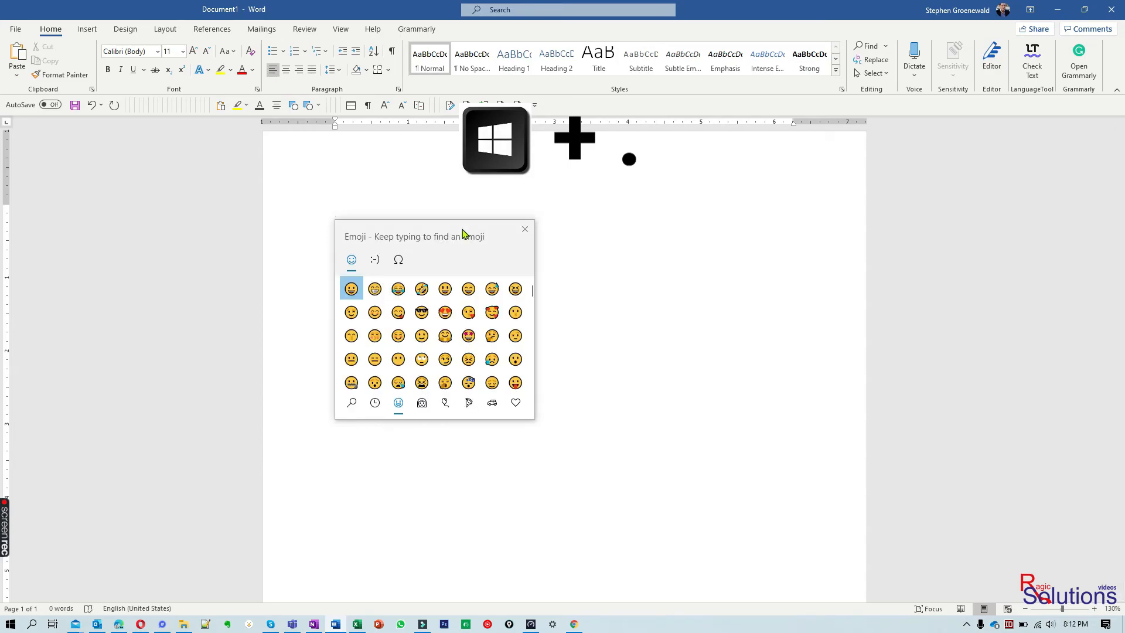
{"action": "type", "text": "smile"}
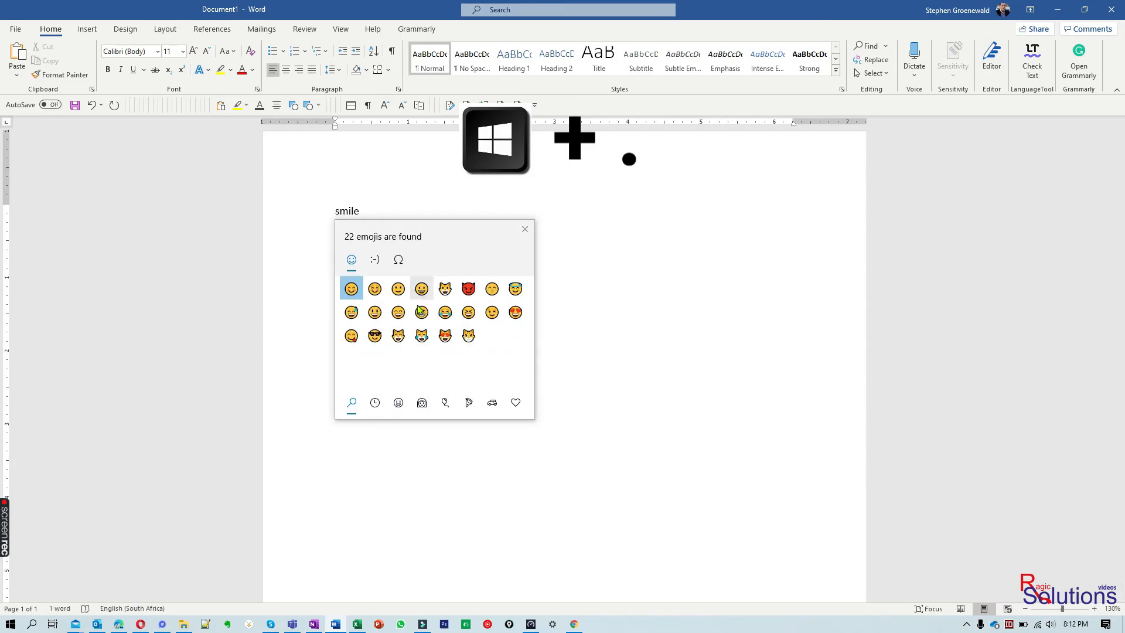
{"action": "left_click", "coordinate": [421, 313]}
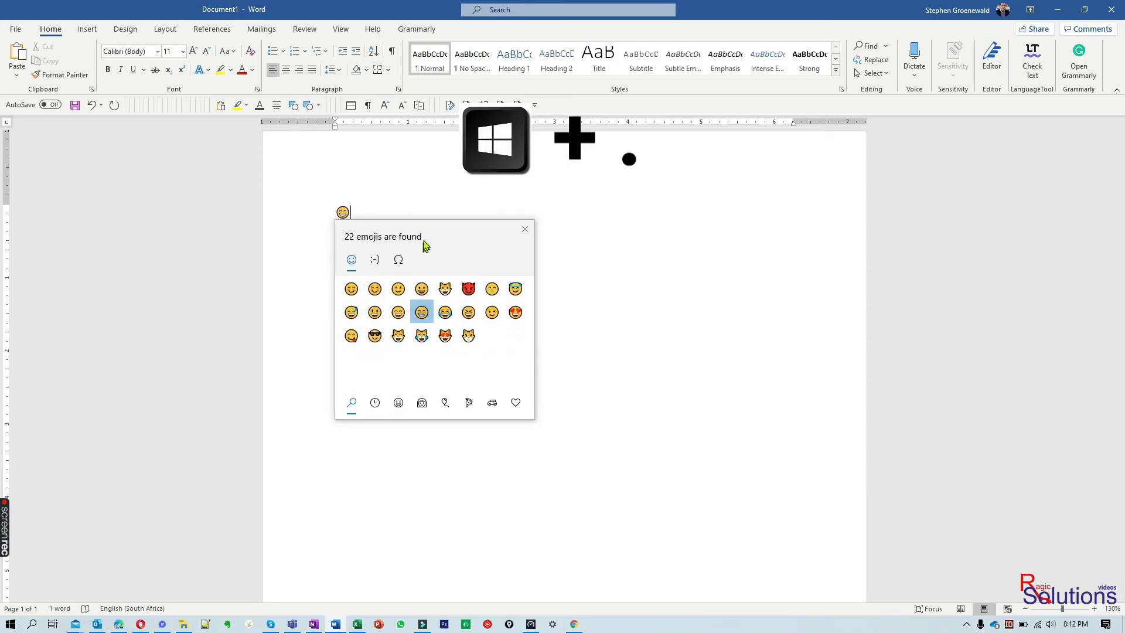
Add a sparkling heart found with the emoji search "love" and french fries found with "food" to the document
{"action": "type", "text": "love"}
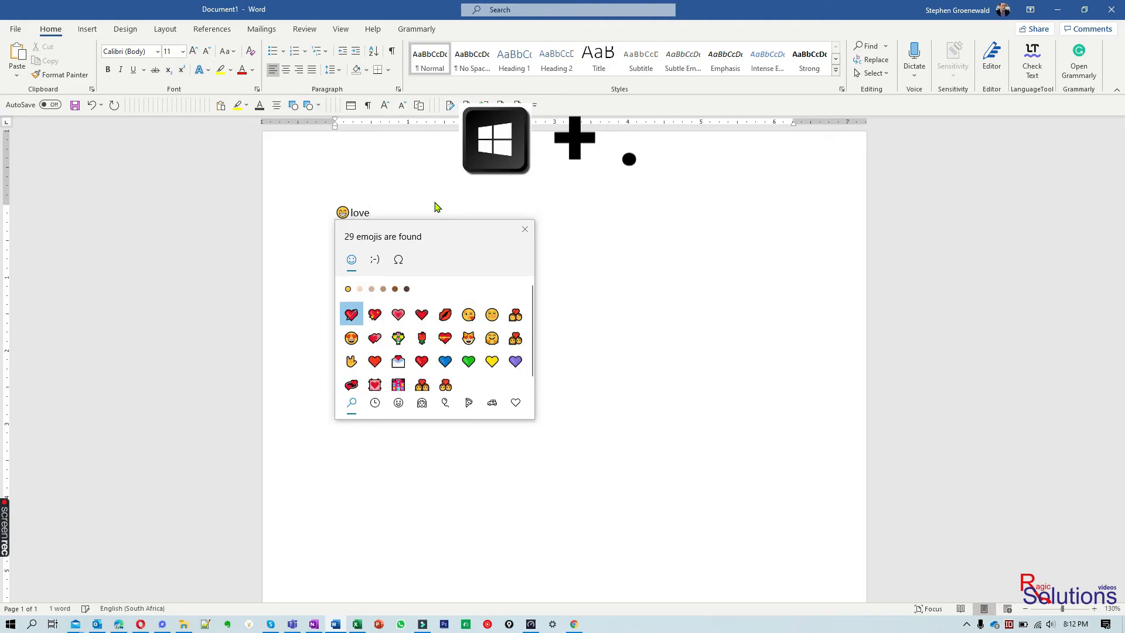
{"action": "left_click", "coordinate": [374, 316]}
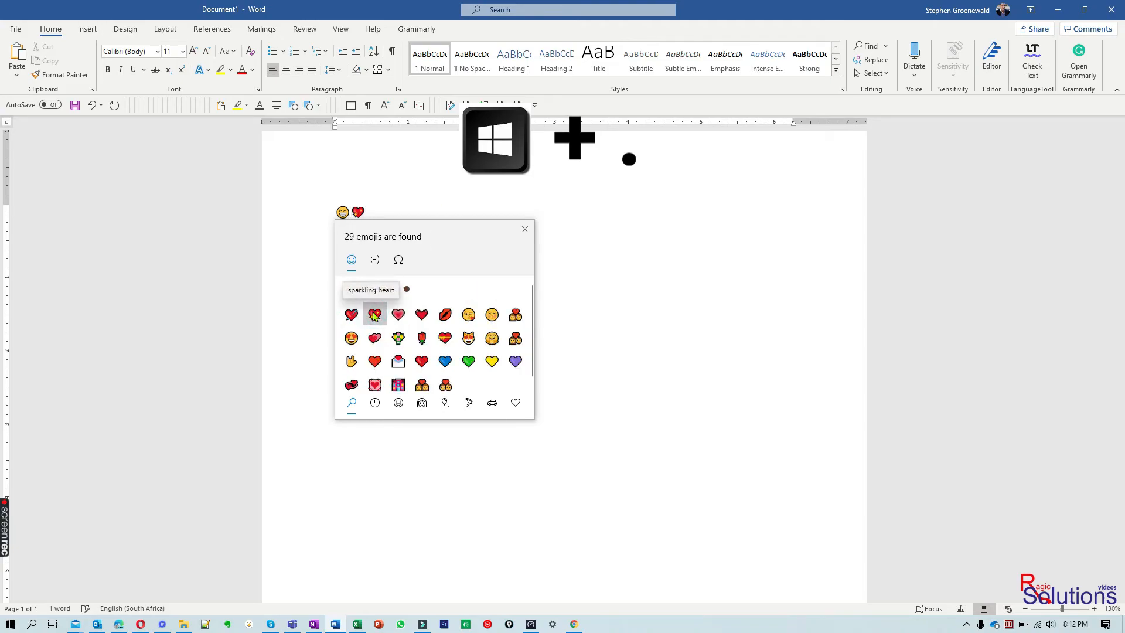
{"action": "type", "text": "food"}
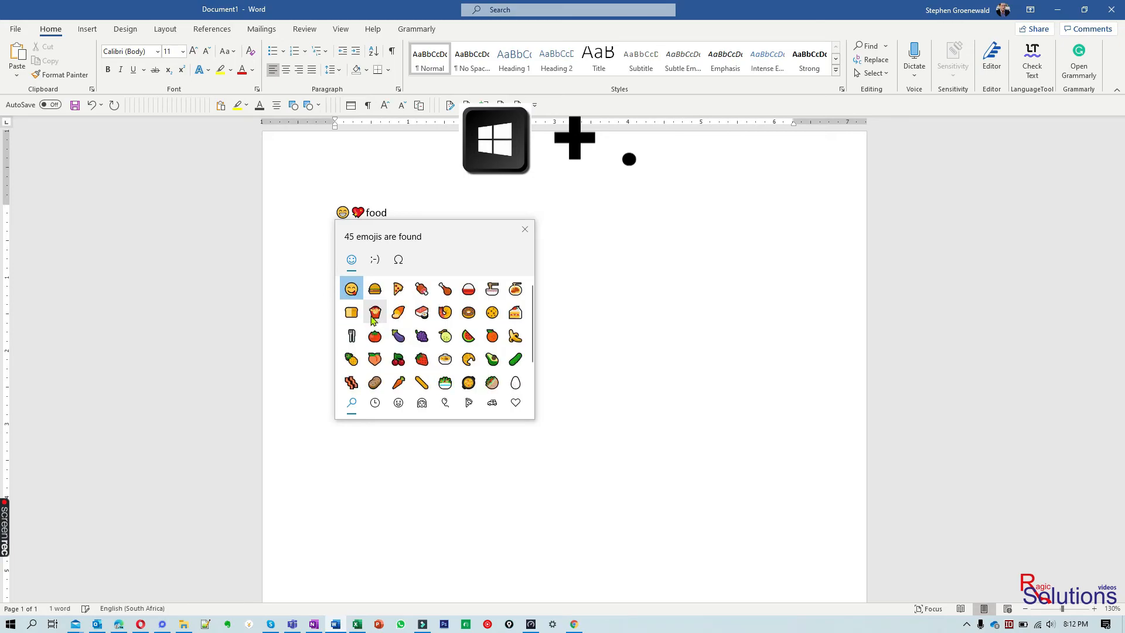
{"action": "left_click", "coordinate": [384, 315]}
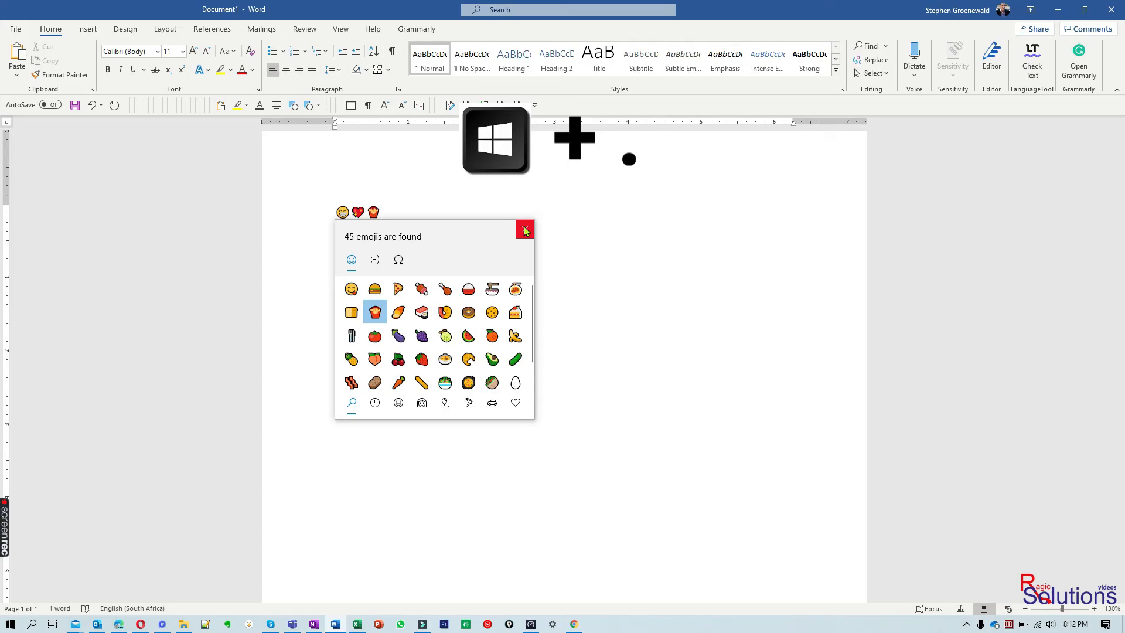
Add an open-mouthed smiling face found with the emoji search "happ" to the document and close the picker
{"action": "type", "text": "happ"}
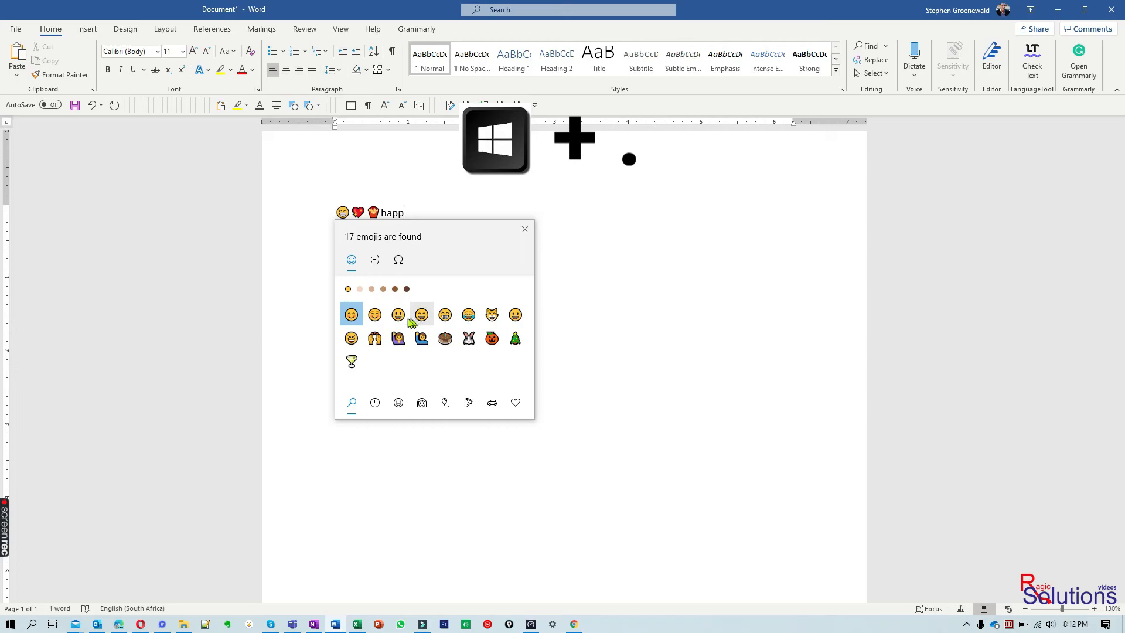
{"action": "left_click", "coordinate": [400, 317]}
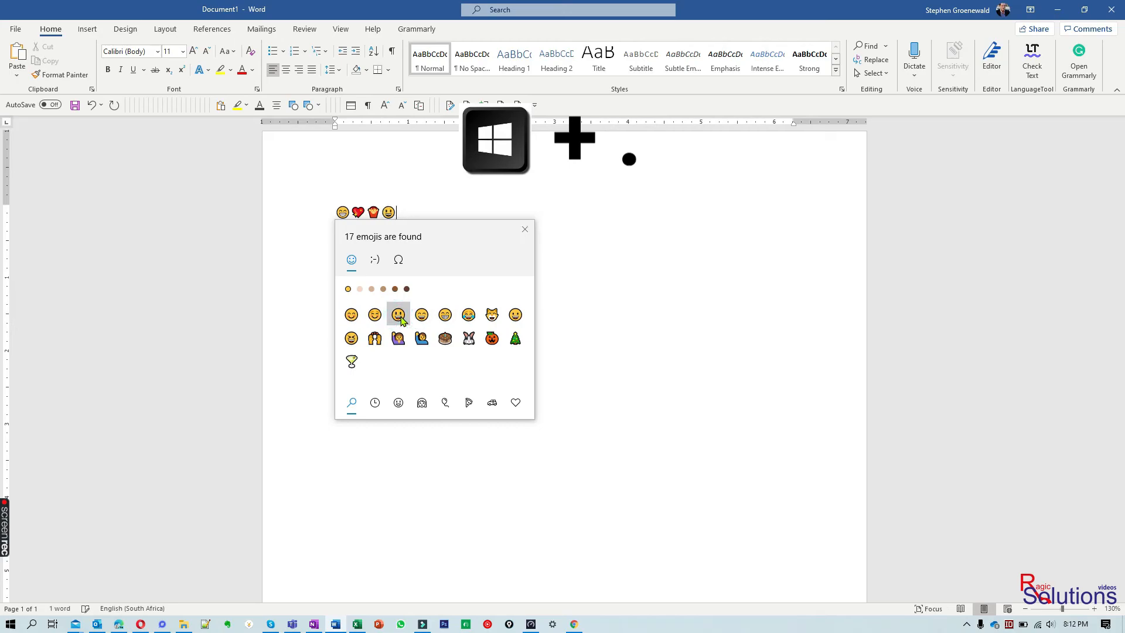
{"action": "left_click", "coordinate": [526, 230]}
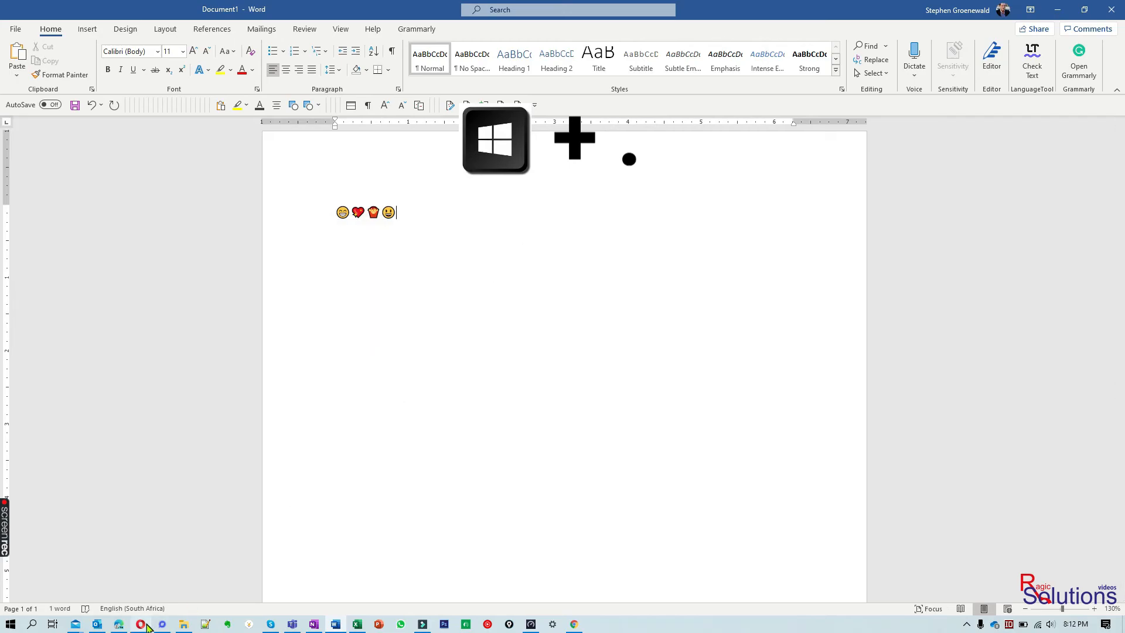
Switch to the blank Excel workbook and insert four face emojis into cell B3 with the emoji picker
{"action": "left_click", "coordinate": [357, 625]}
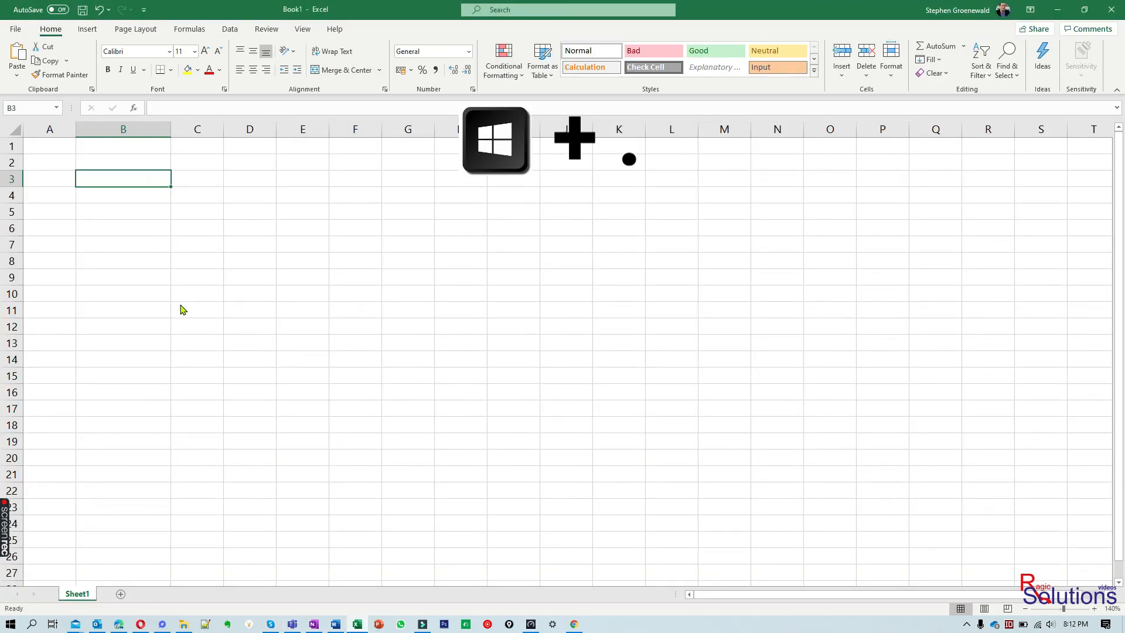
{"action": "key", "text": "super+period"}
{"action": "left_click", "coordinate": [232, 252]}
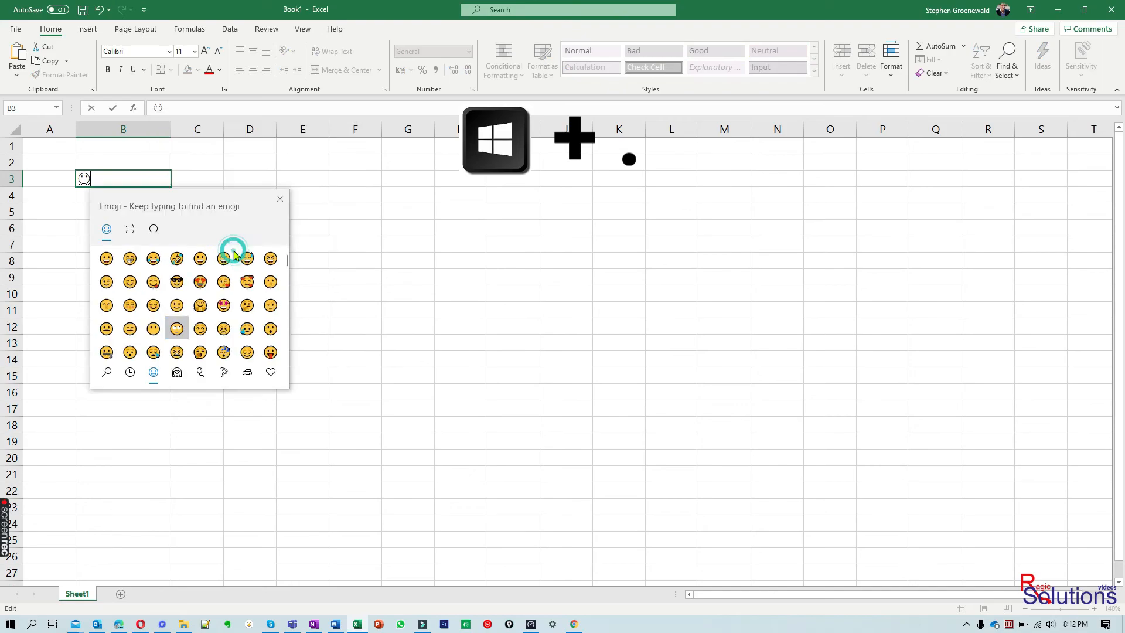
{"action": "left_click", "coordinate": [248, 279]}
{"action": "left_click", "coordinate": [128, 279]}
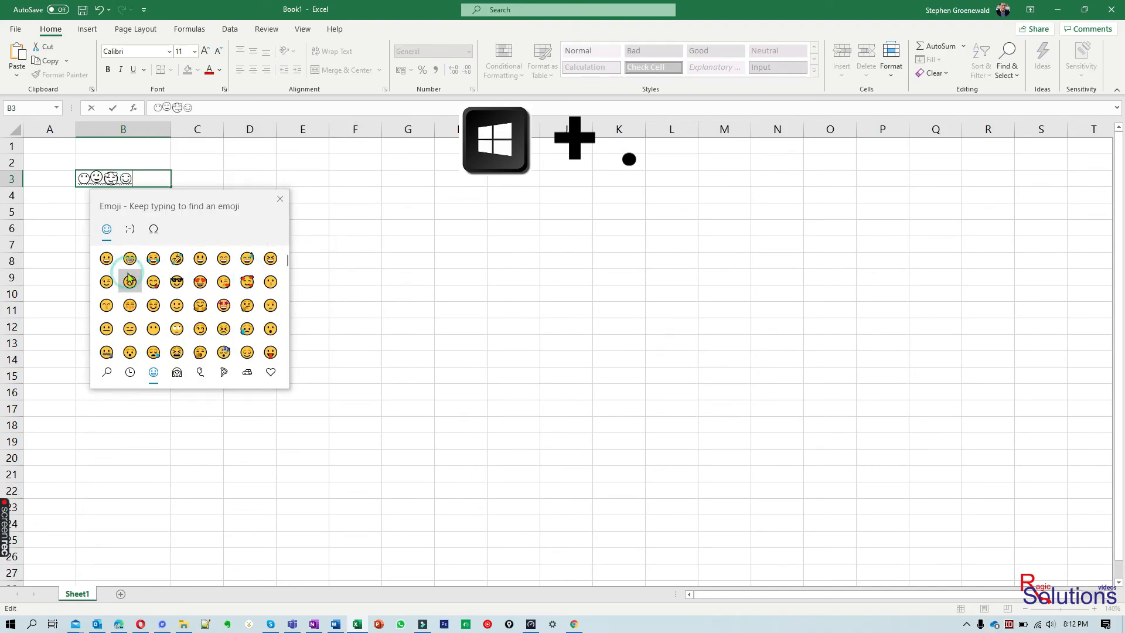
{"action": "left_click", "coordinate": [280, 199]}
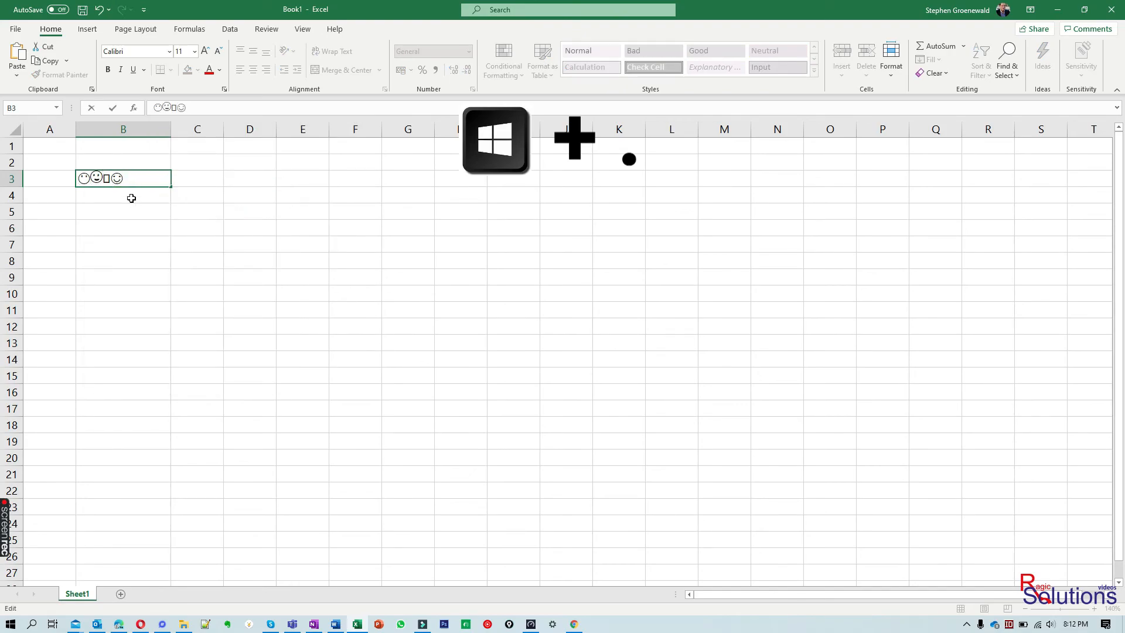